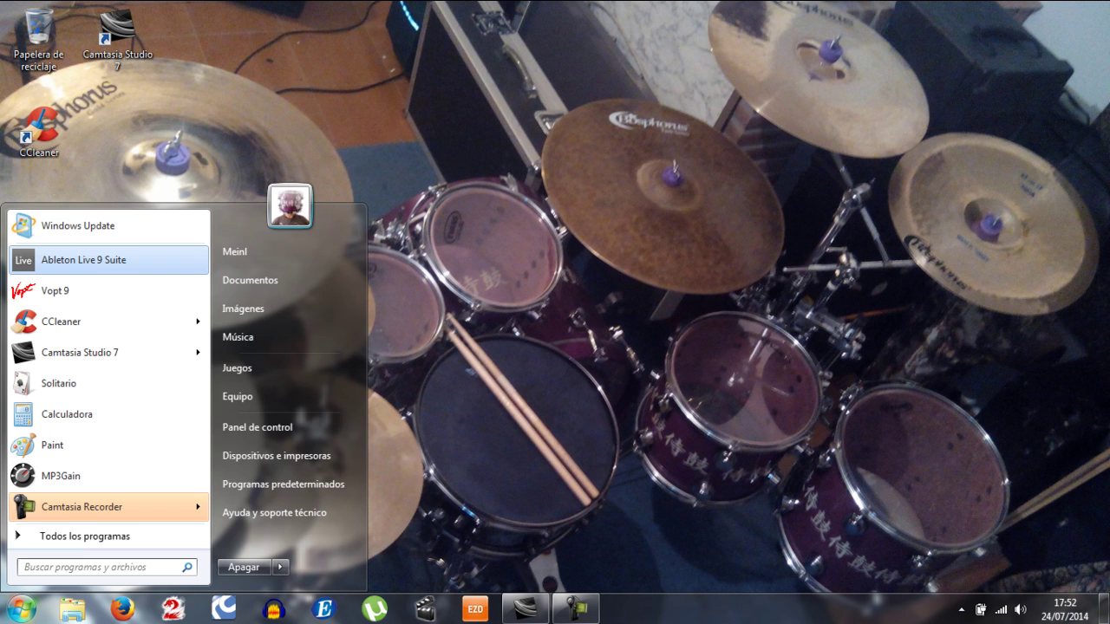
Launch Ableton Live 9 Suite and choose ASIO as the audio driver type in the preferences.
{"action": "left_click", "coordinate": [108, 260]}
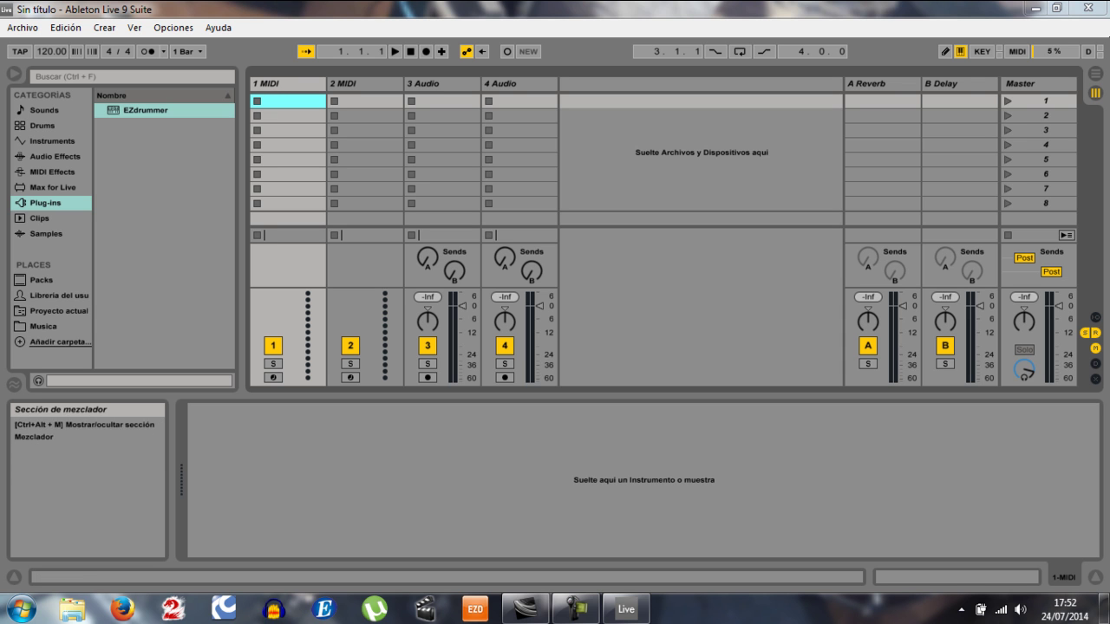
{"action": "left_click", "coordinate": [960, 608]}
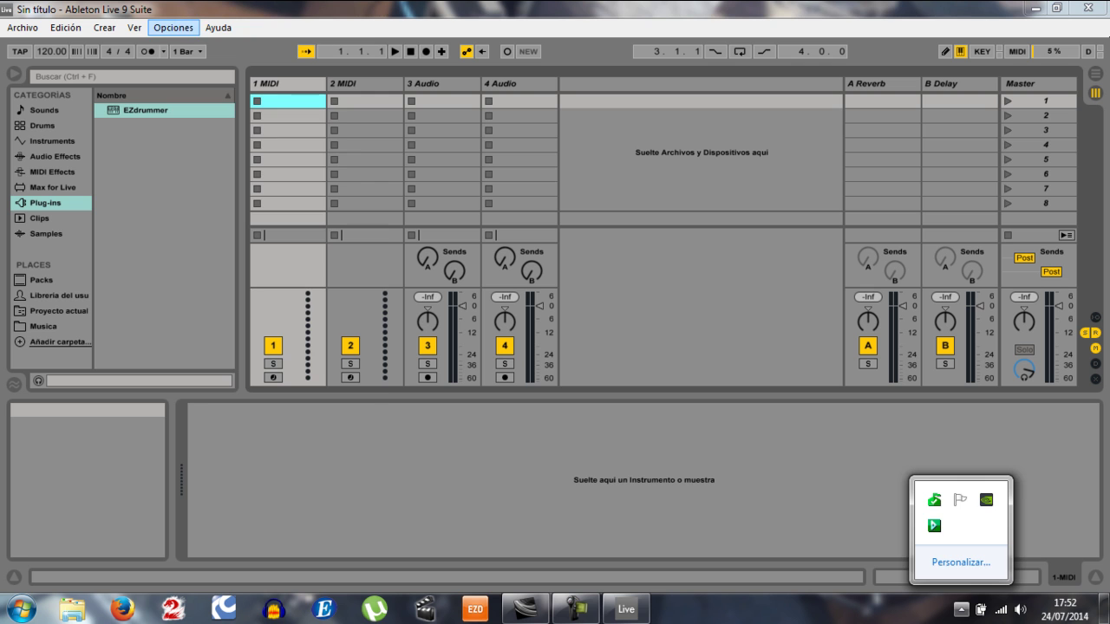
{"action": "left_click", "coordinate": [174, 28]}
{"action": "left_click", "coordinate": [202, 437]}
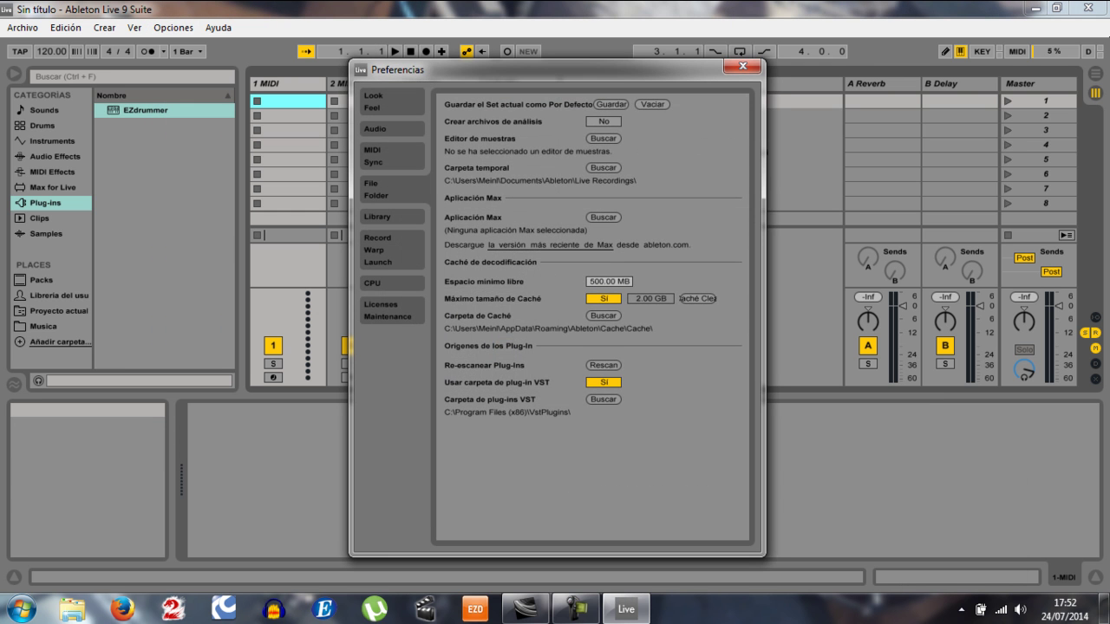
{"action": "left_click", "coordinate": [375, 129]}
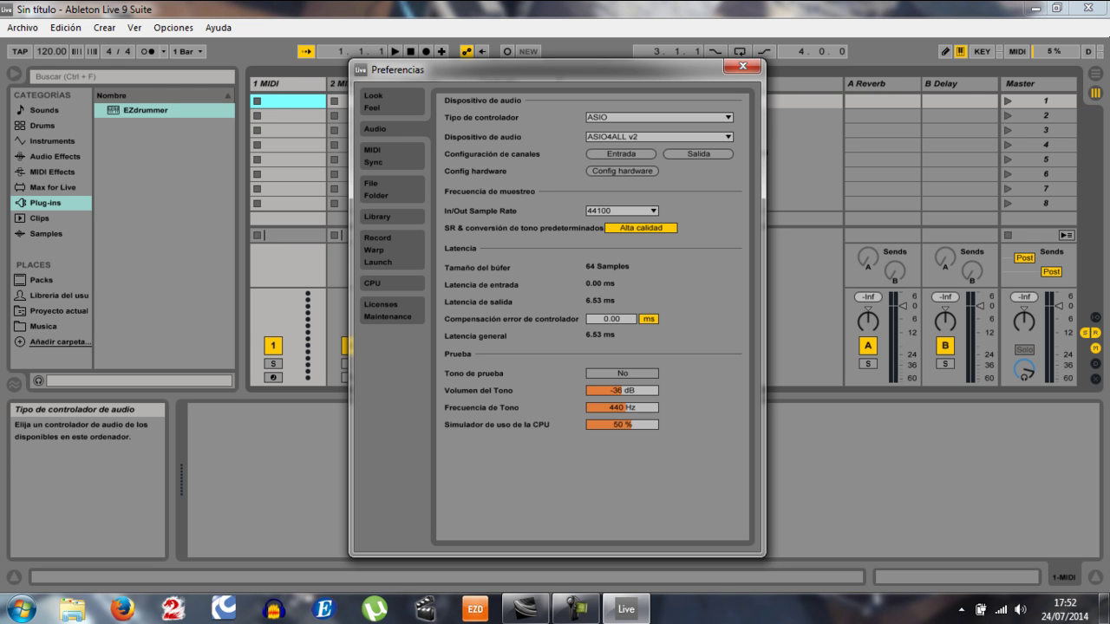
{"action": "left_click", "coordinate": [659, 117]}
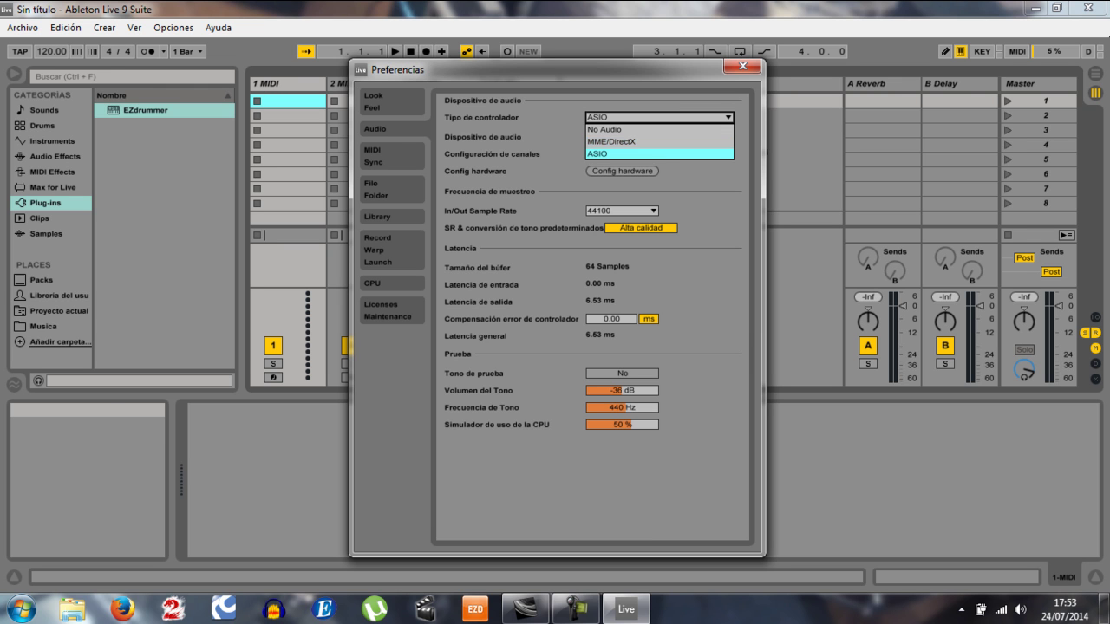
{"action": "left_click", "coordinate": [646, 153]}
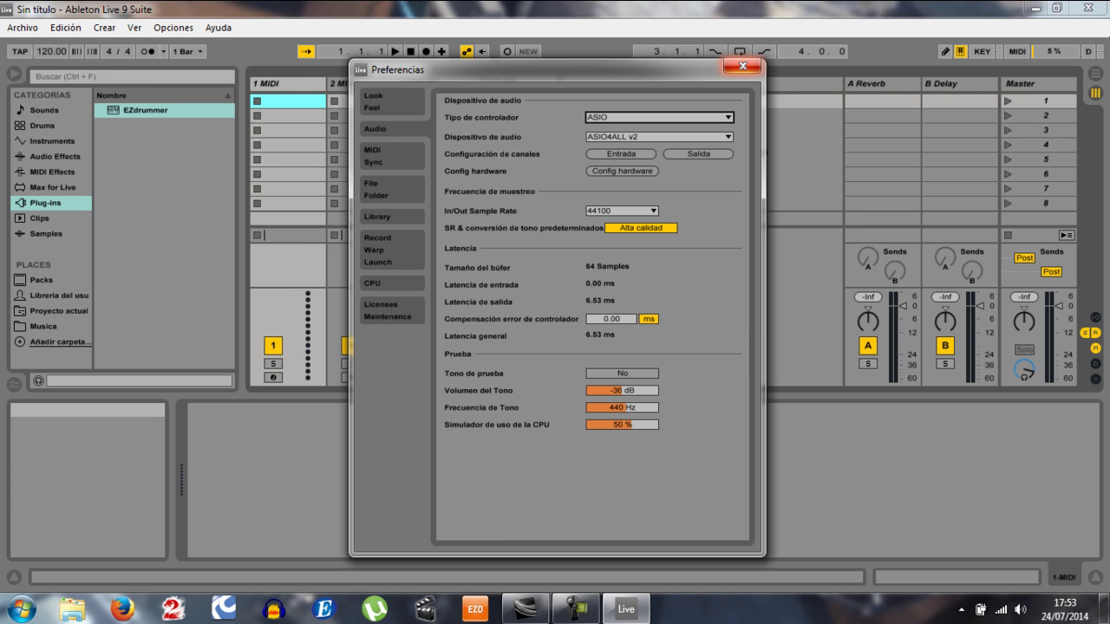
{"action": "left_click", "coordinate": [743, 65]}
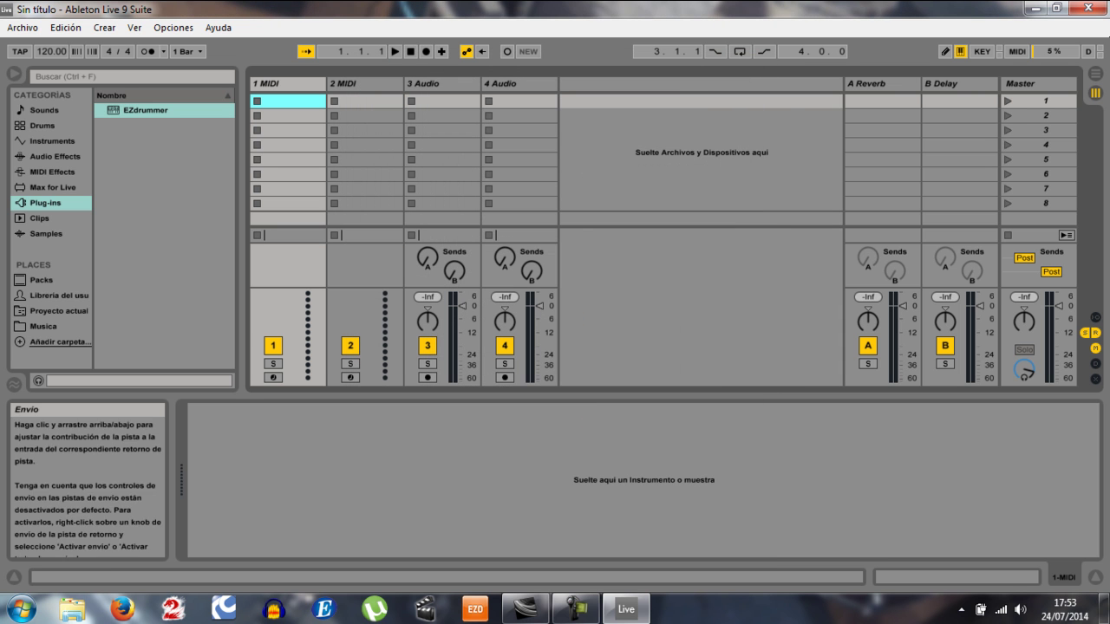
Open the ASIO4ALL settings, keep the ASIO buffer size at 64 samples, and close them.
{"action": "left_click", "coordinate": [961, 609]}
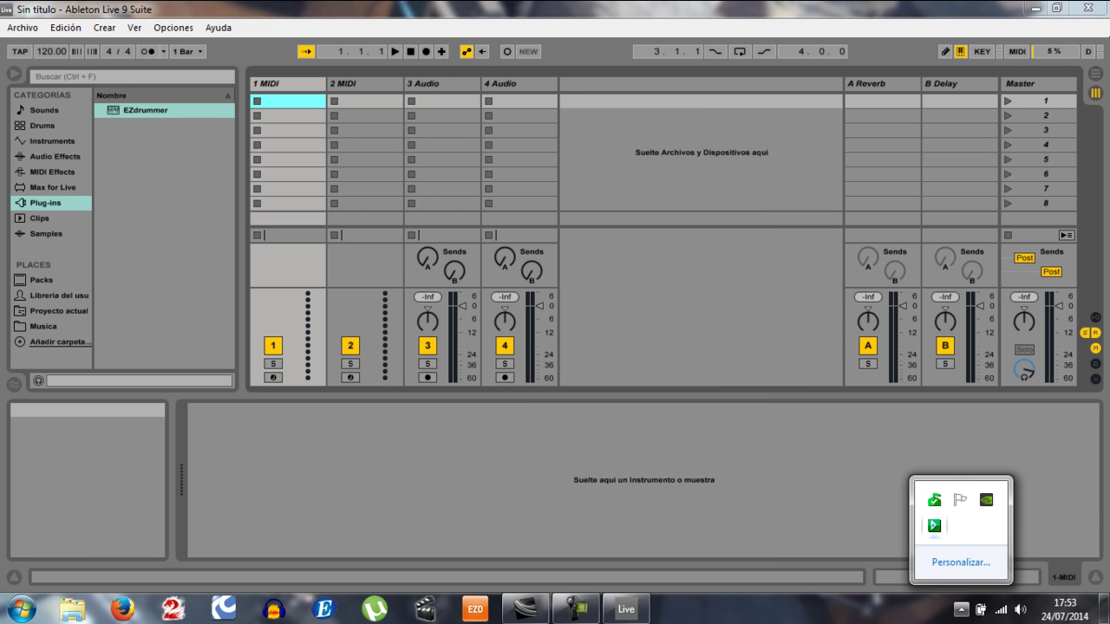
{"action": "left_click", "coordinate": [934, 525]}
{"action": "mouse_move", "coordinate": [17, 194]}
{"action": "left_mouse_down"}
{"action": "mouse_move", "coordinate": [141, 195]}
{"action": "mouse_move", "coordinate": [18, 194]}
{"action": "left_mouse_up"}
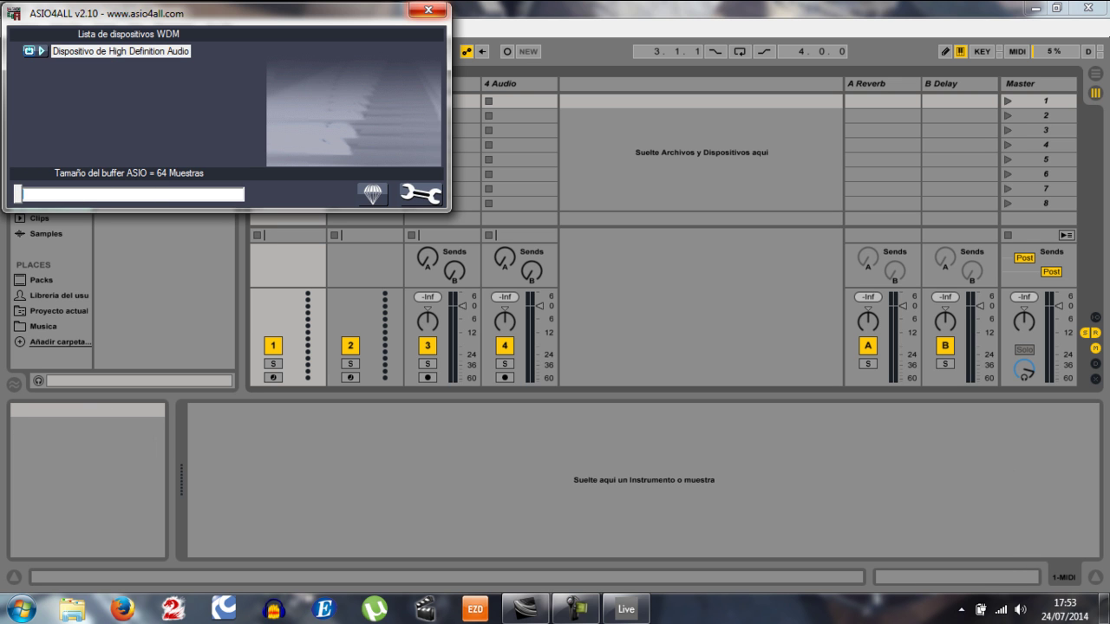
{"action": "left_click", "coordinate": [428, 10]}
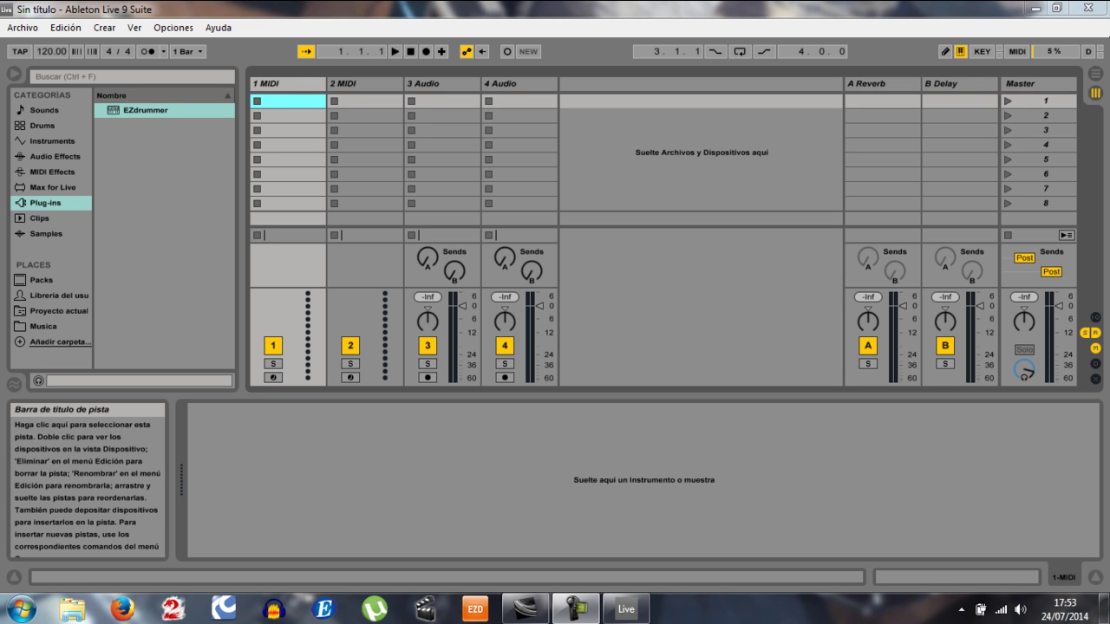
Delete the second MIDI track and one audio track, leaving one MIDI and one audio track.
{"action": "right_click", "coordinate": [347, 83]}
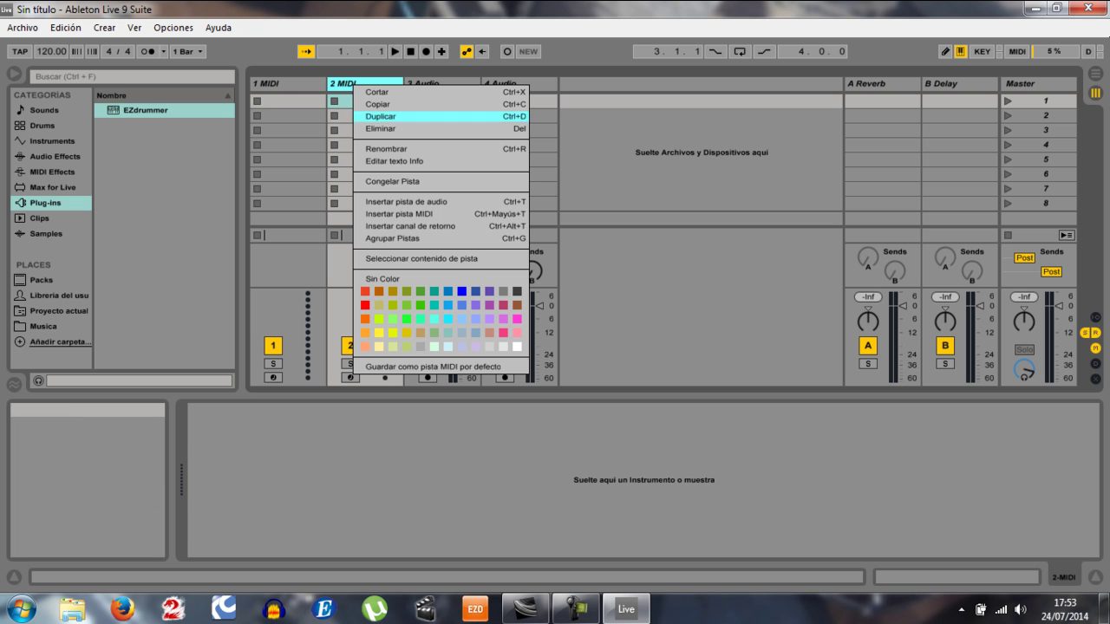
{"action": "left_click", "coordinate": [386, 128]}
{"action": "right_click", "coordinate": [433, 84]}
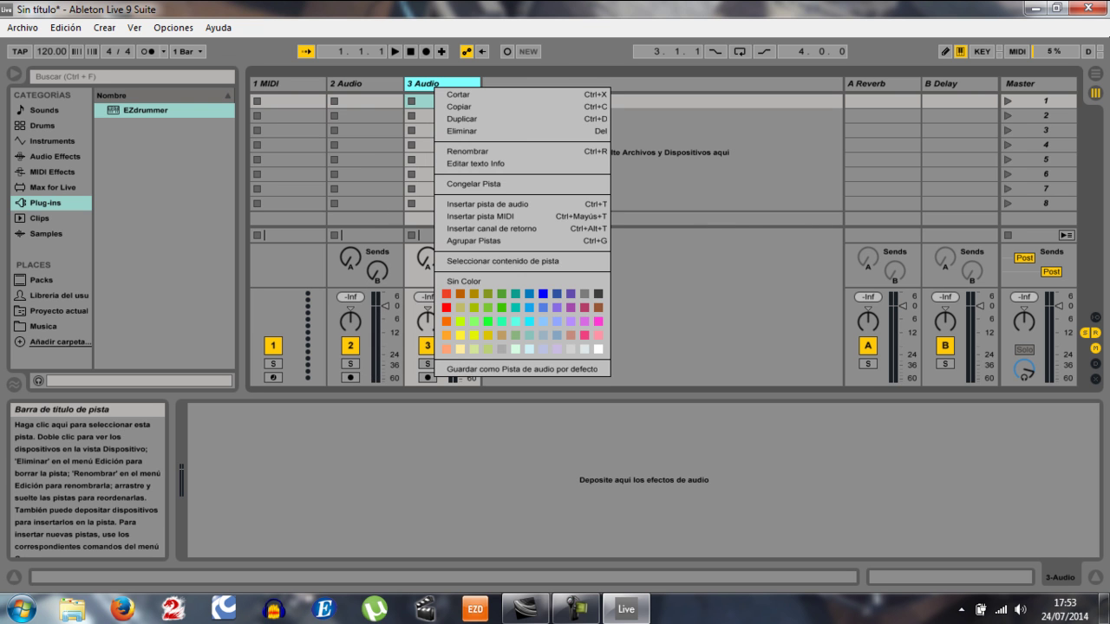
{"action": "left_click", "coordinate": [460, 64]}
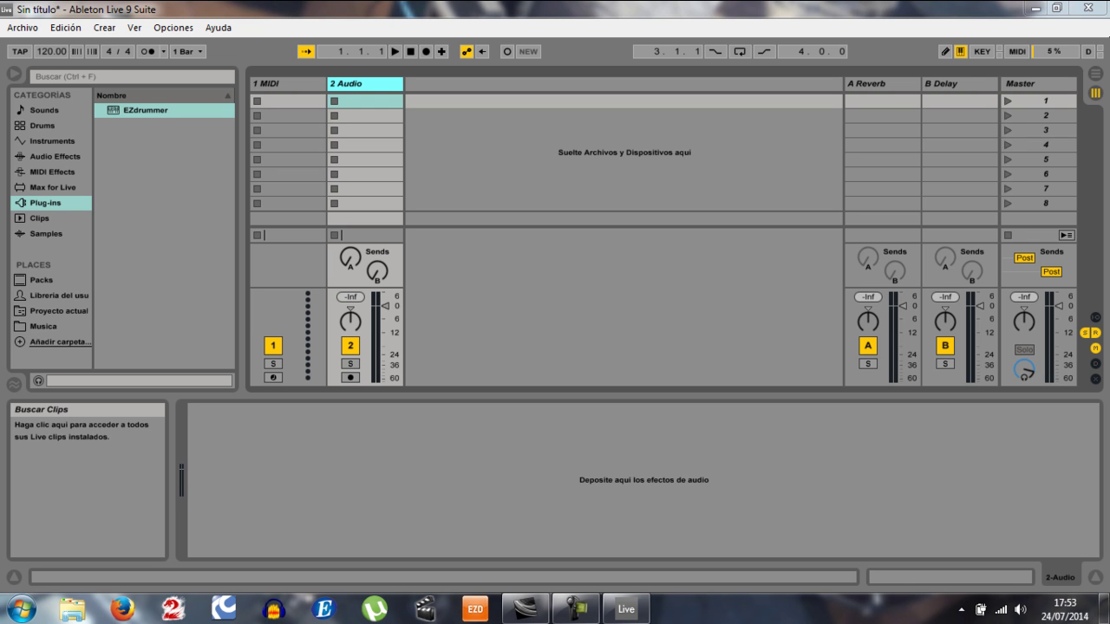
Find EZdrummer among the third-party plug-ins and load it onto the MIDI track.
{"action": "left_click", "coordinate": [52, 188]}
{"action": "left_click", "coordinate": [46, 202]}
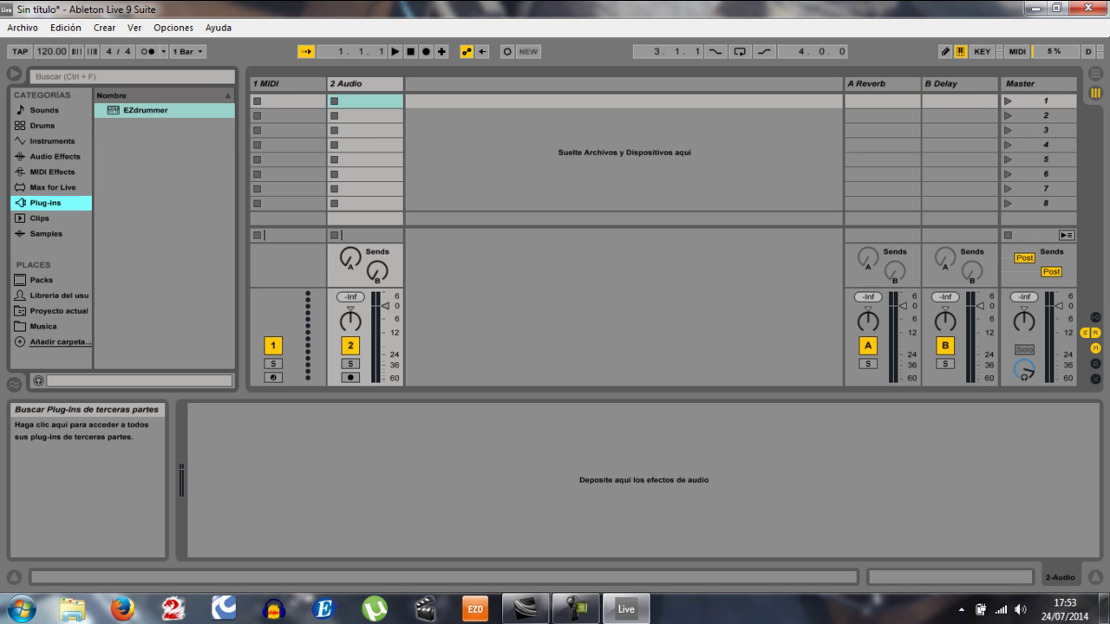
{"action": "left_click", "coordinate": [43, 218]}
{"action": "left_click", "coordinate": [47, 233]}
{"action": "left_click", "coordinate": [52, 189]}
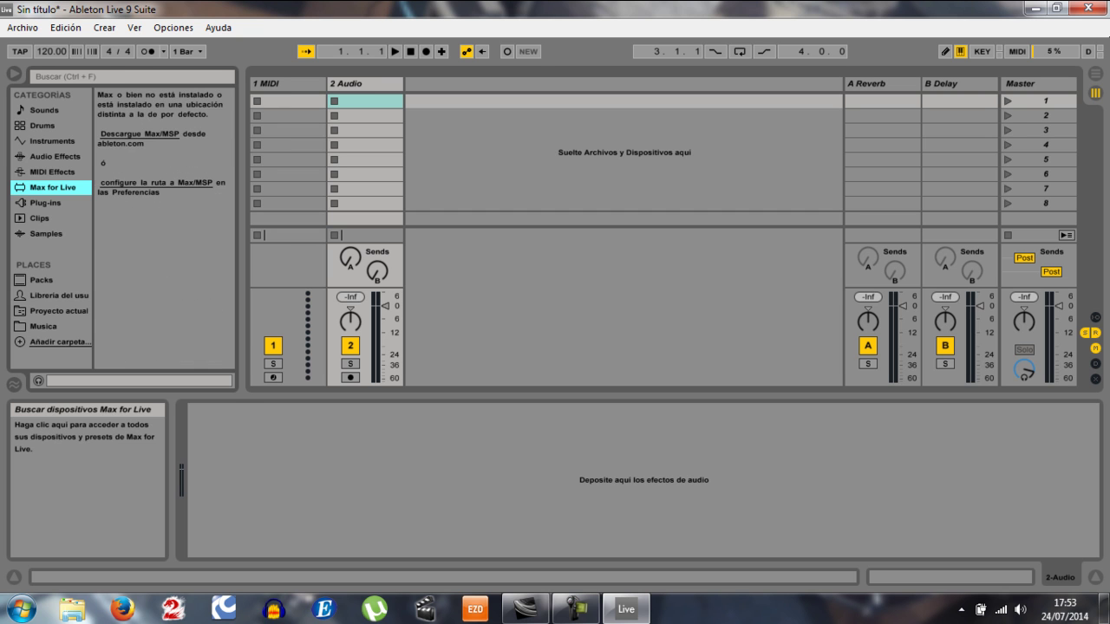
{"action": "left_click", "coordinate": [52, 172]}
{"action": "left_click", "coordinate": [46, 203]}
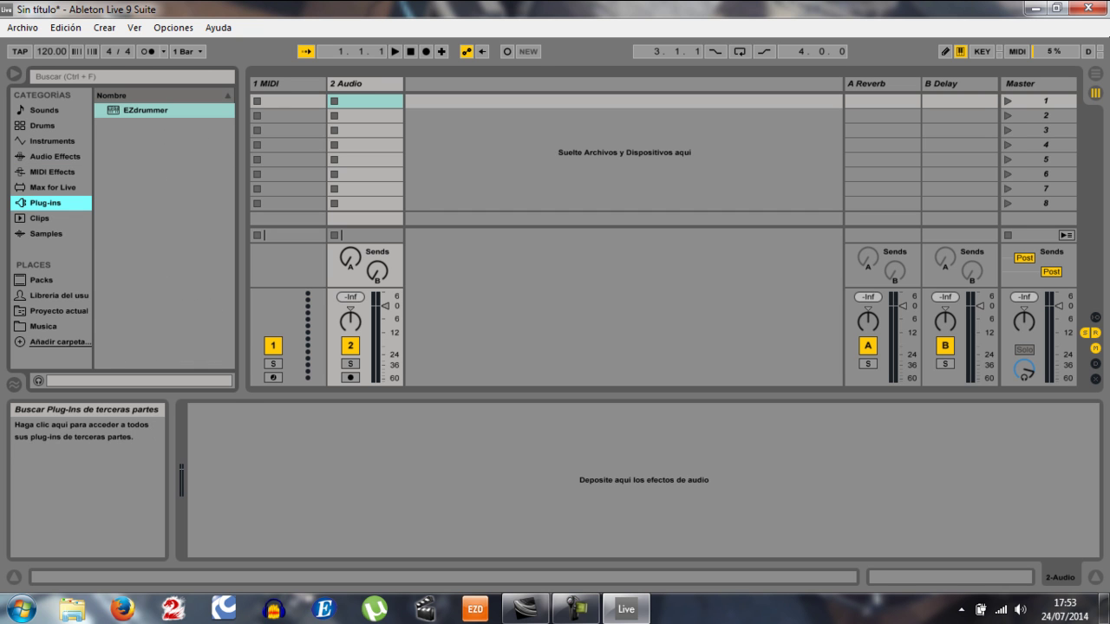
{"action": "left_click", "coordinate": [145, 110]}
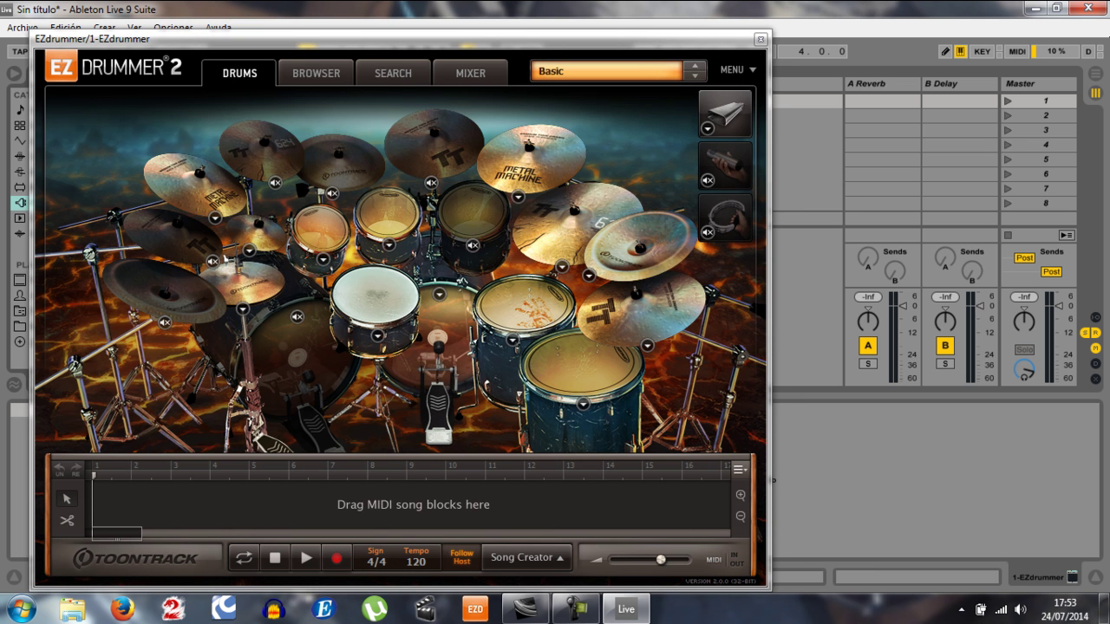
Load the Basic preset of the EZdrummer 2 Modern kit and close the plug-in window.
{"action": "left_click", "coordinate": [607, 71]}
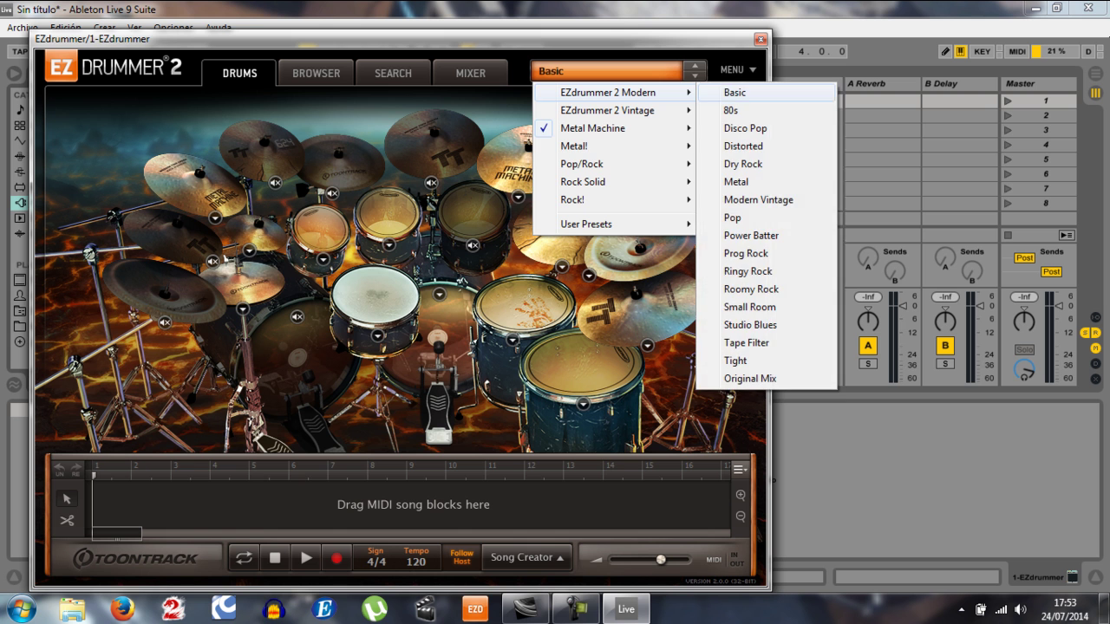
{"action": "left_click", "coordinate": [735, 92]}
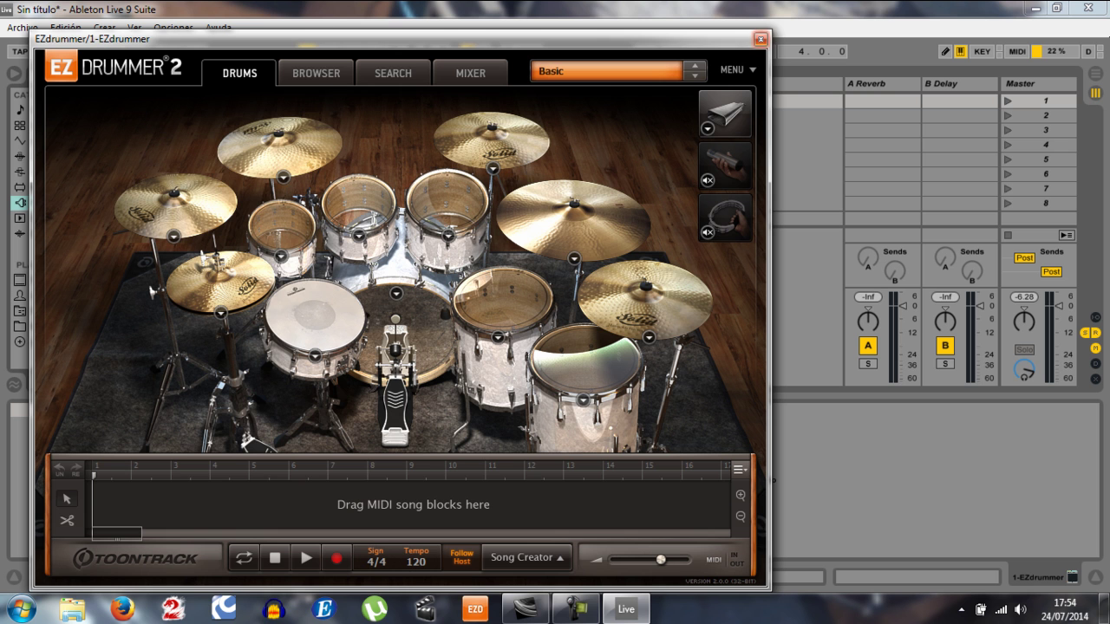
{"action": "left_click", "coordinate": [761, 38]}
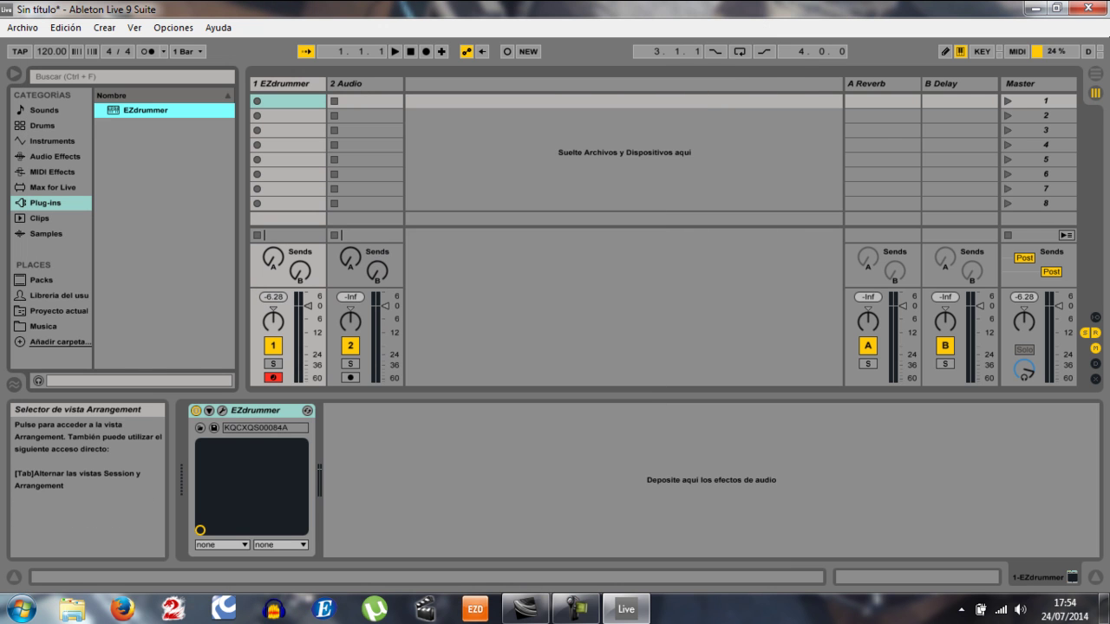
Switch to the Arrangement view and place "A Day to Remember - All I Want" from the Musica folder at the start of the audio track.
{"action": "left_click", "coordinate": [1095, 73]}
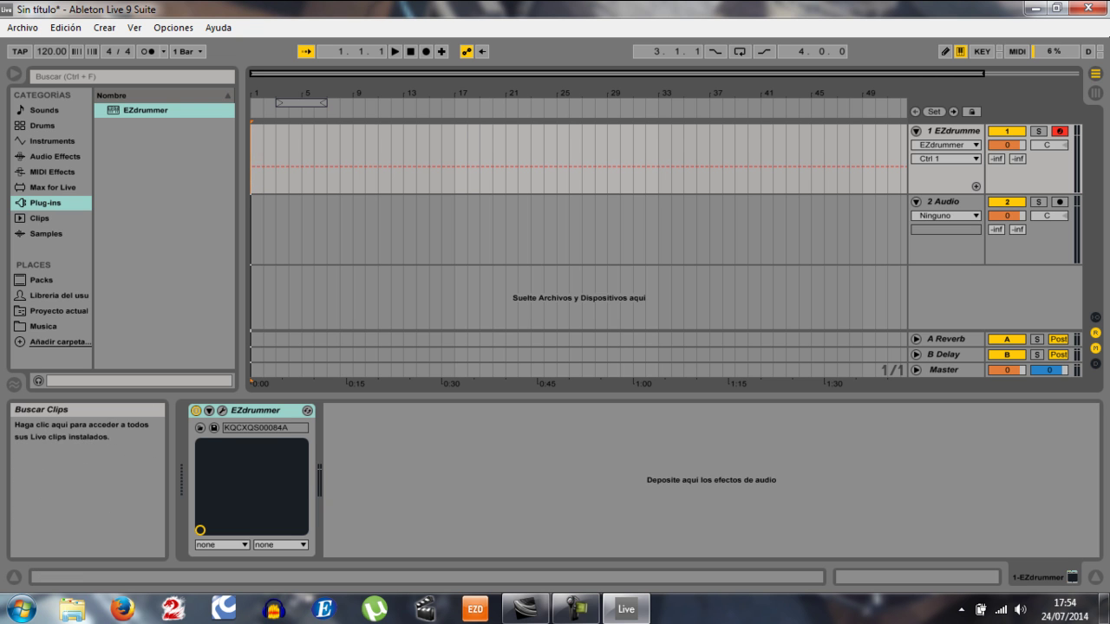
{"action": "left_click", "coordinate": [43, 326]}
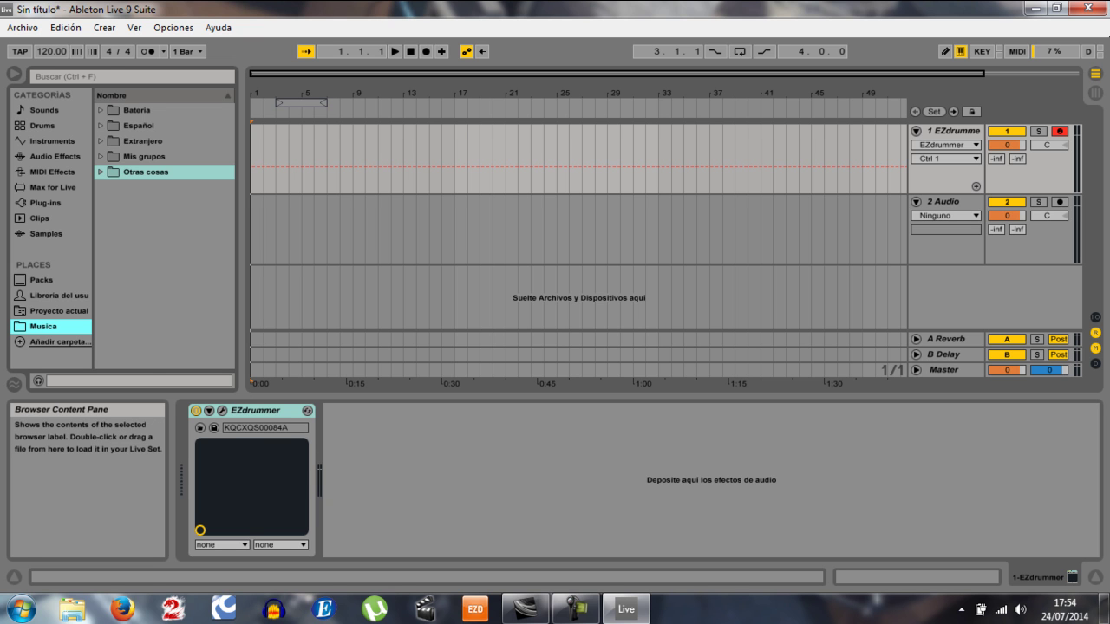
{"action": "left_click", "coordinate": [101, 110]}
{"action": "left_click", "coordinate": [110, 125]}
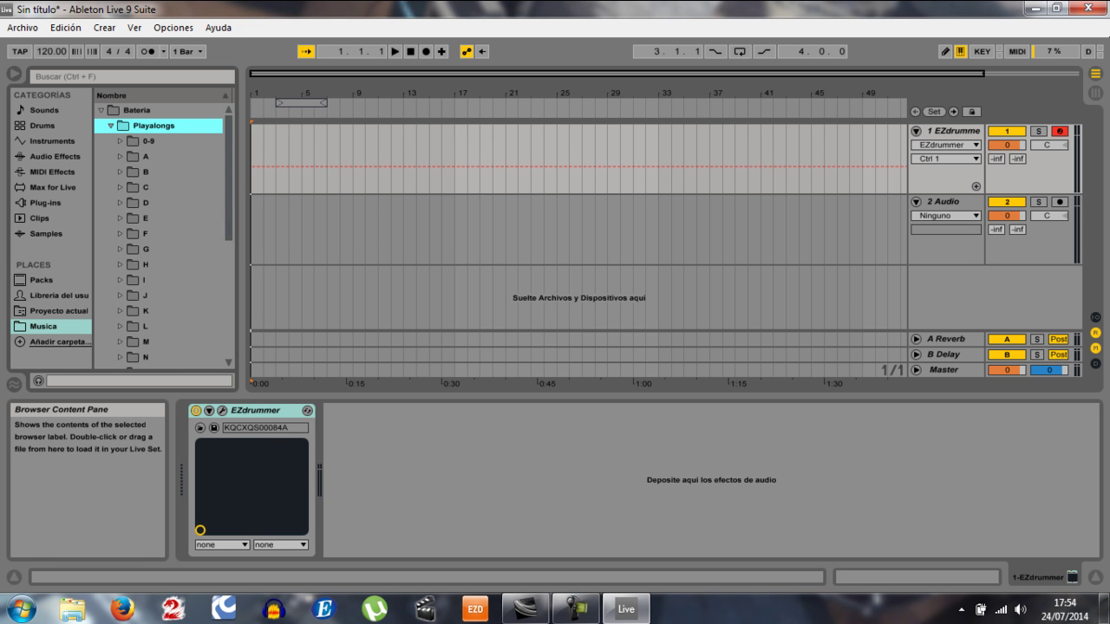
{"action": "left_click", "coordinate": [120, 157]}
{"action": "left_click", "coordinate": [130, 172]}
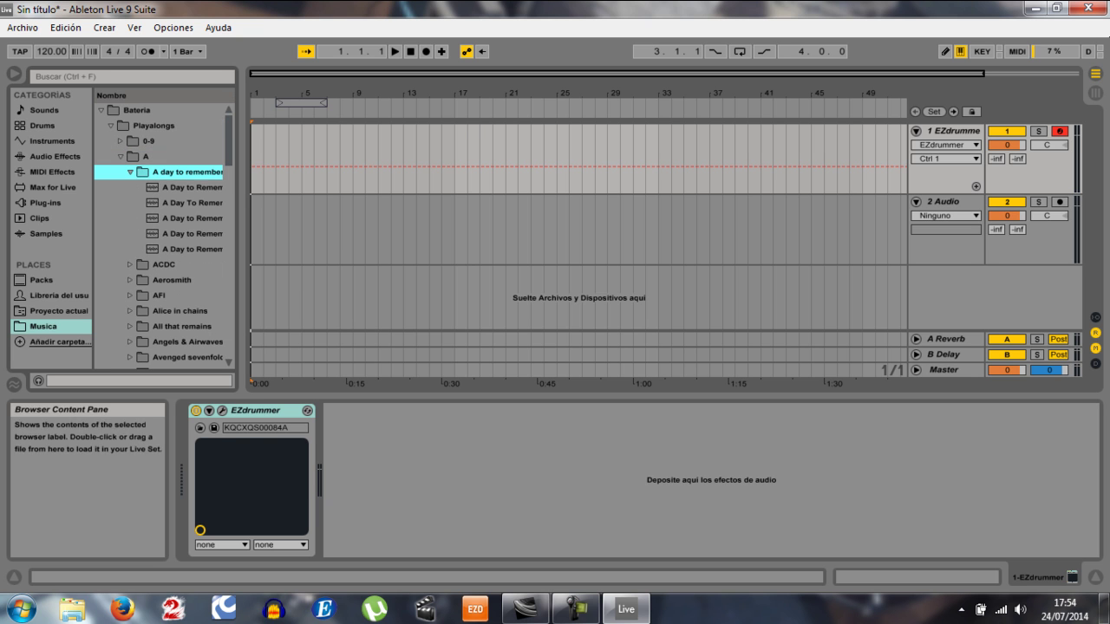
{"action": "mouse_move", "coordinate": [187, 187]}
{"action": "left_mouse_down"}
{"action": "mouse_move", "coordinate": [263, 162]}
{"action": "mouse_move", "coordinate": [252, 227]}
{"action": "left_mouse_up"}
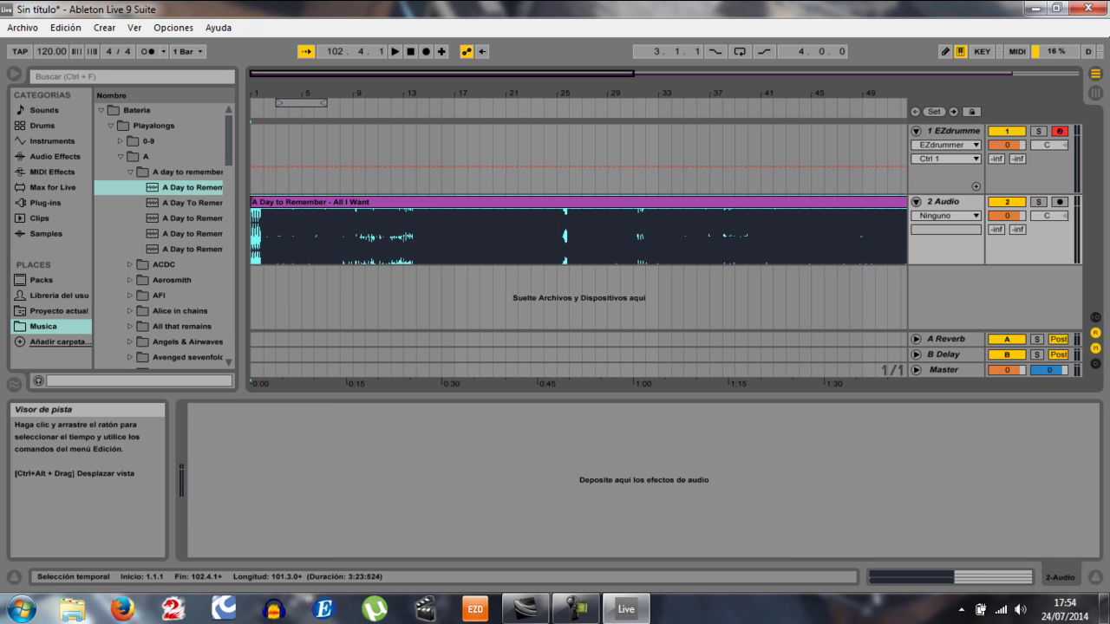
Delete the song clip from the audio track and collapse the Bateria folder in the browser.
{"action": "key", "text": "Delete"}
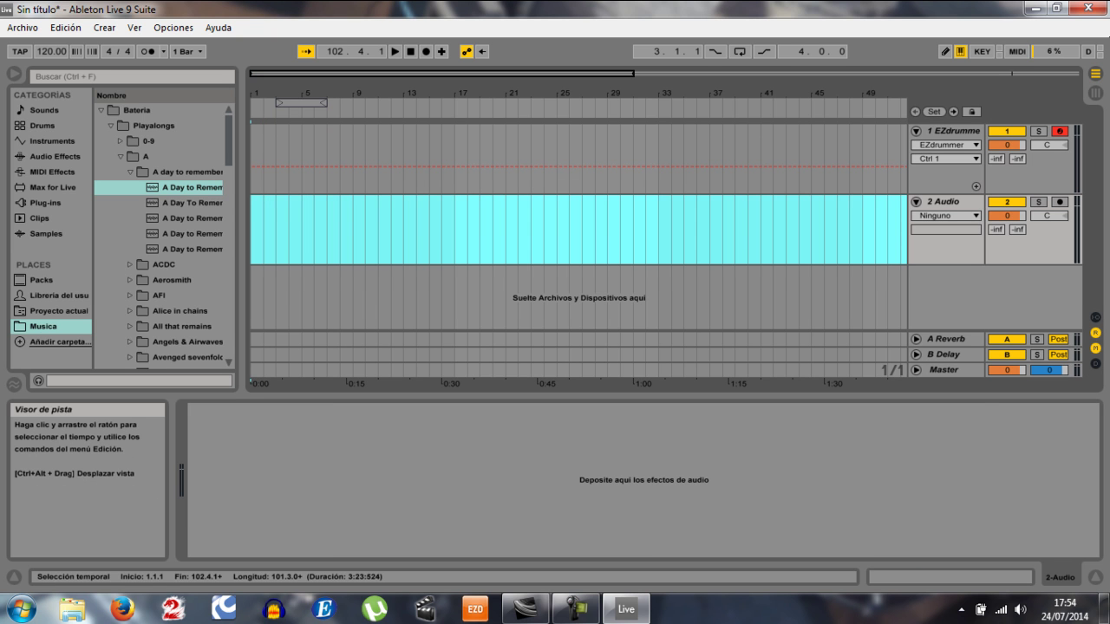
{"action": "left_click", "coordinate": [254, 161]}
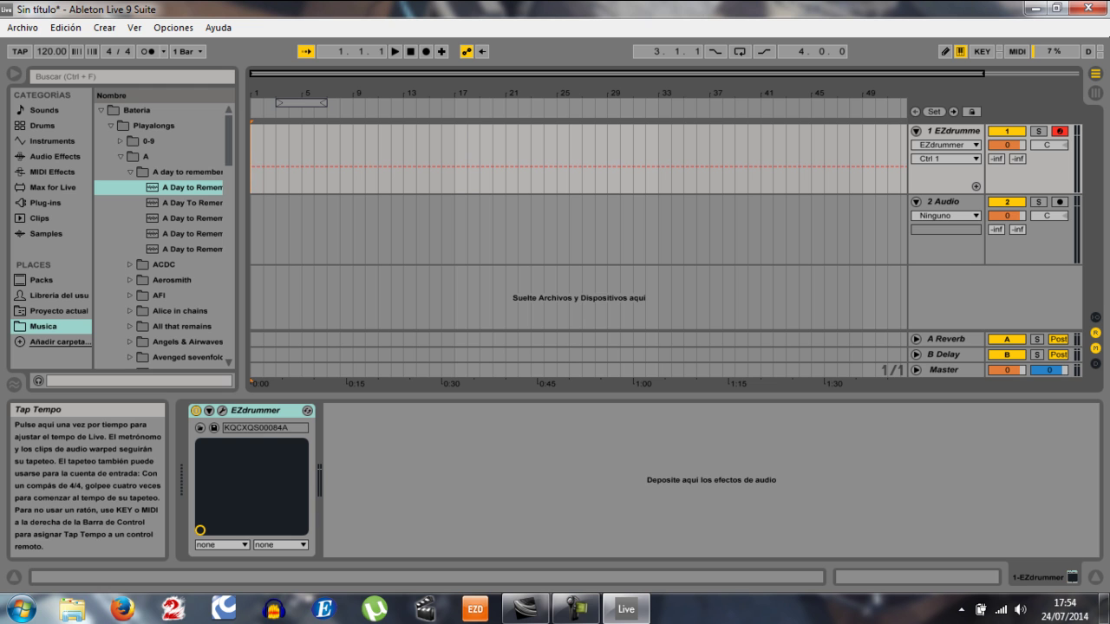
{"action": "left_click", "coordinate": [130, 172]}
{"action": "left_click", "coordinate": [101, 111]}
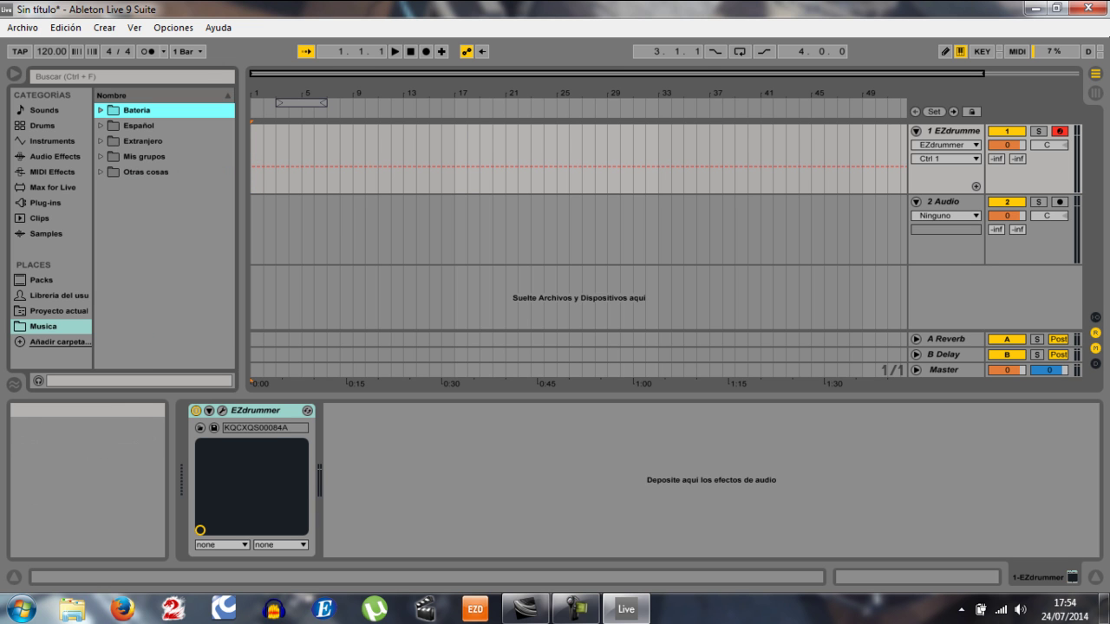
Reopen the EZdrummer window from its track and load the Basic preset of the Metal Machine kit.
{"action": "left_click", "coordinate": [952, 130]}
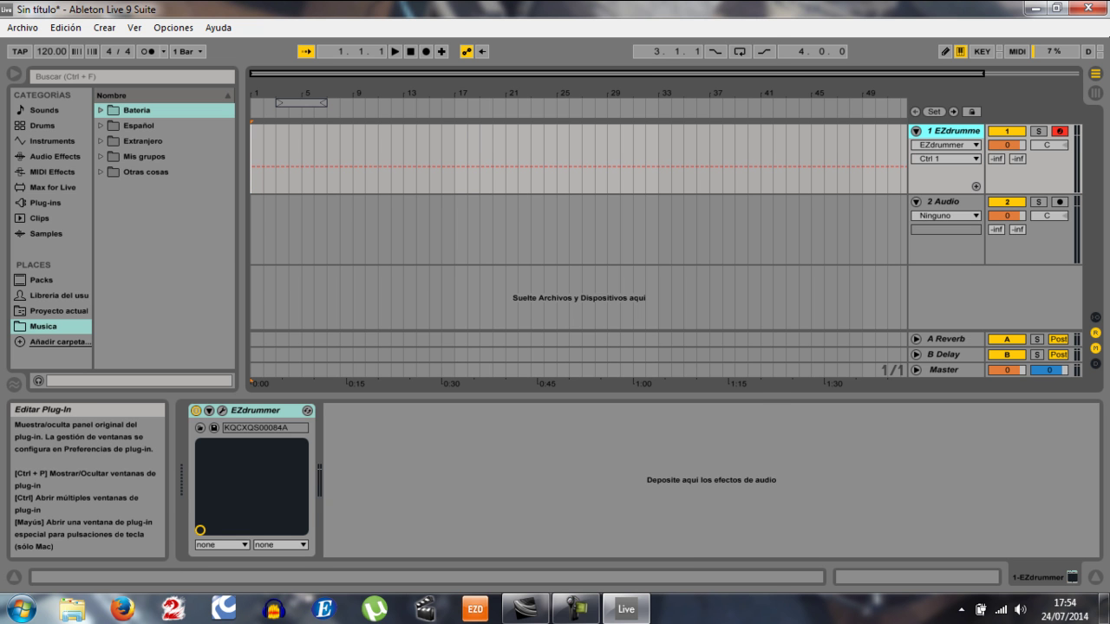
{"action": "left_click", "coordinate": [222, 410]}
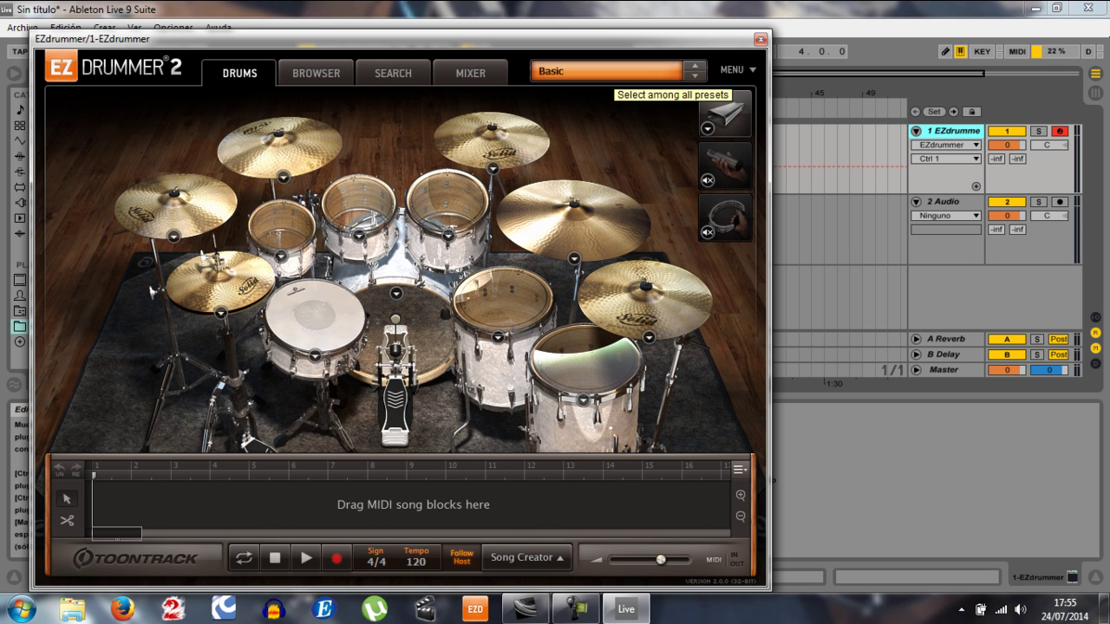
{"action": "left_click", "coordinate": [612, 71]}
{"action": "mouse_move", "coordinate": [606, 127]}
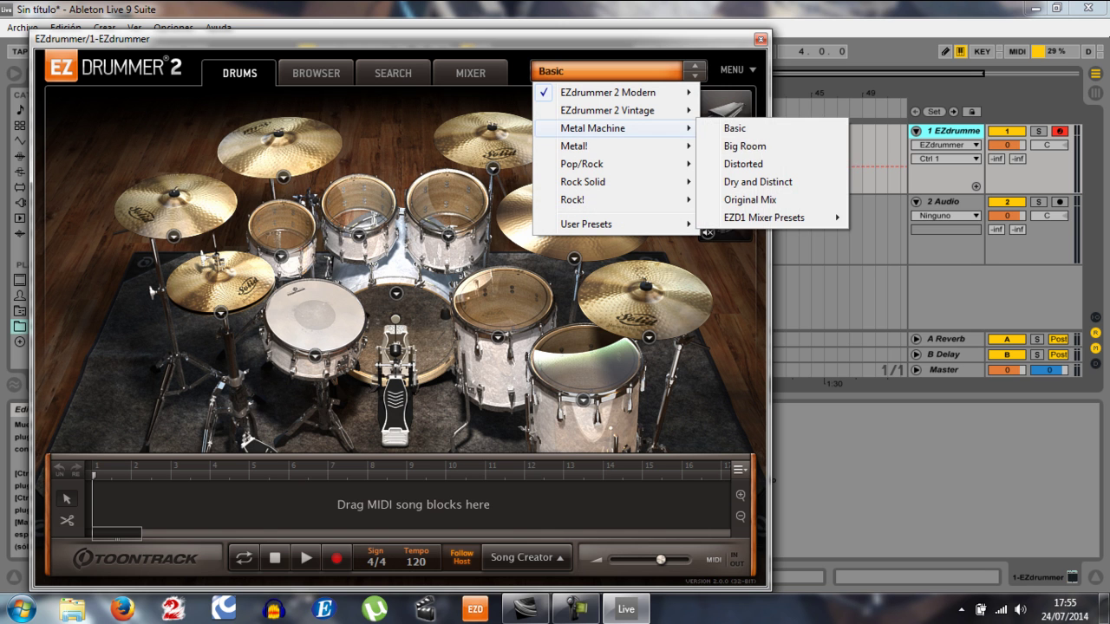
{"action": "left_click", "coordinate": [746, 127]}
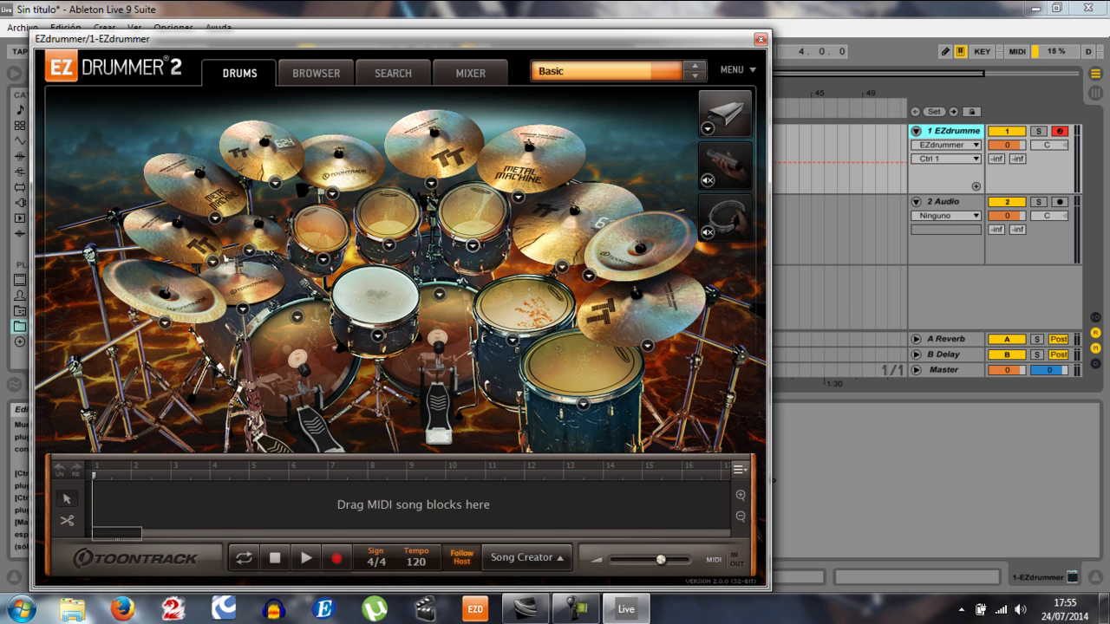
Set both Racktom 3 and Kick 2 of the Metal Machine kit to None.
{"action": "left_click", "coordinate": [472, 247]}
{"action": "left_click", "coordinate": [371, 300]}
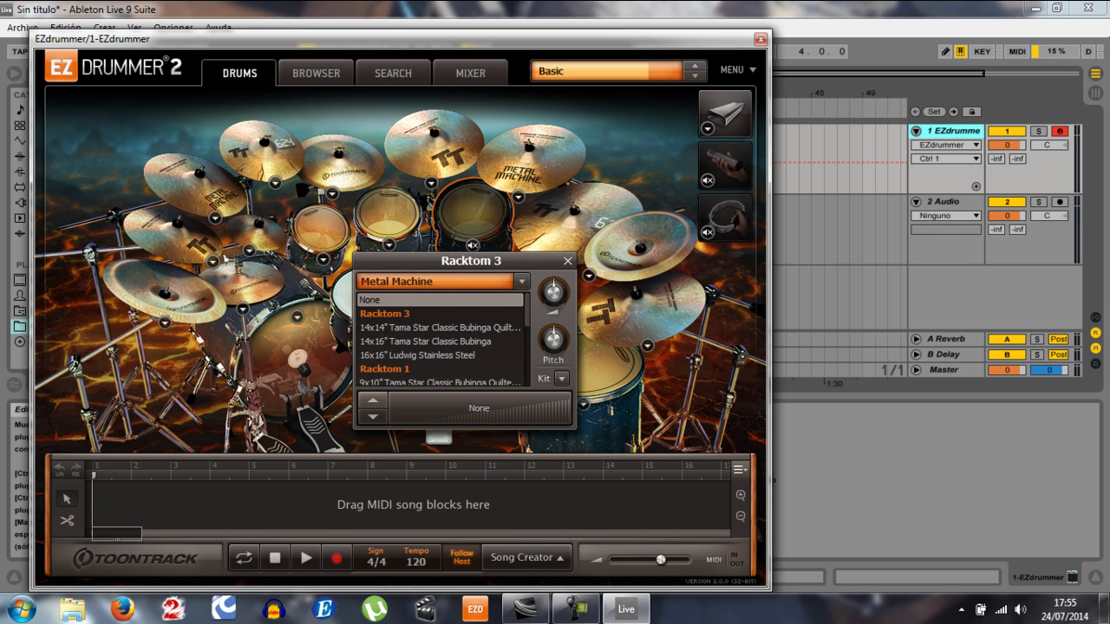
{"action": "left_click", "coordinate": [297, 318]}
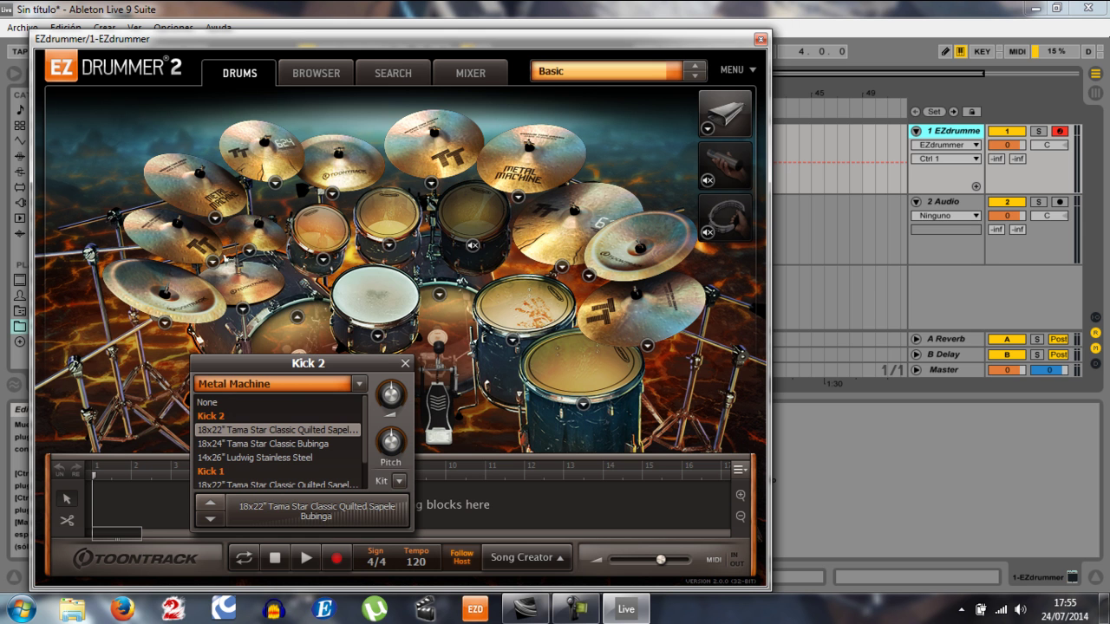
{"action": "left_click", "coordinate": [234, 402]}
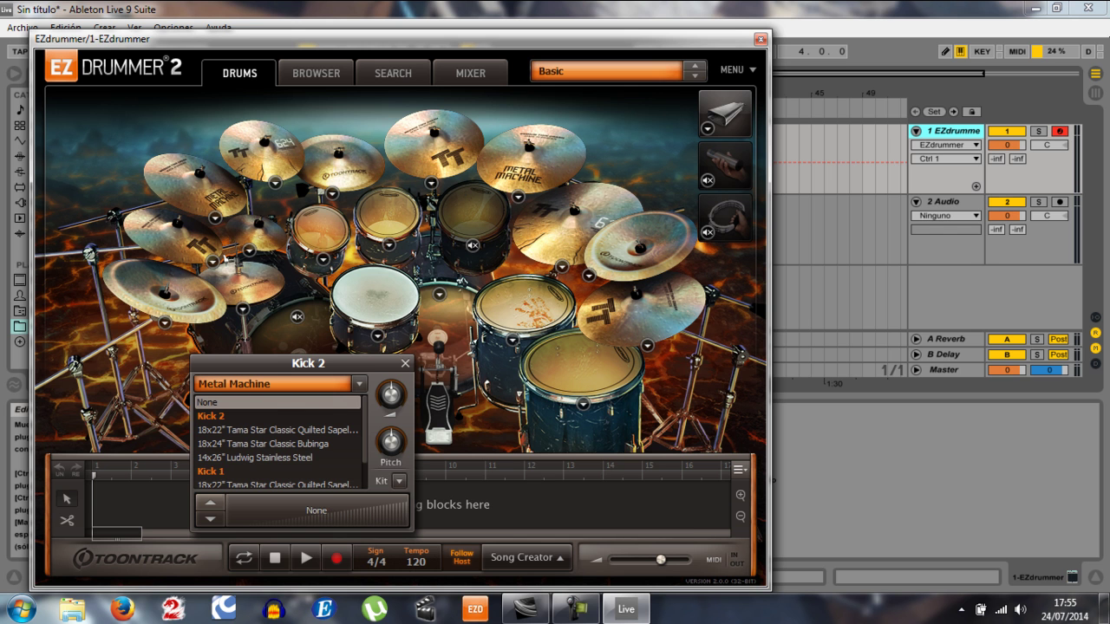
Set China 1, Cymbal 1 and Cymbal 3 of the Metal Machine kit to None.
{"action": "left_click", "coordinate": [165, 323]}
{"action": "left_click", "coordinate": [86, 377]}
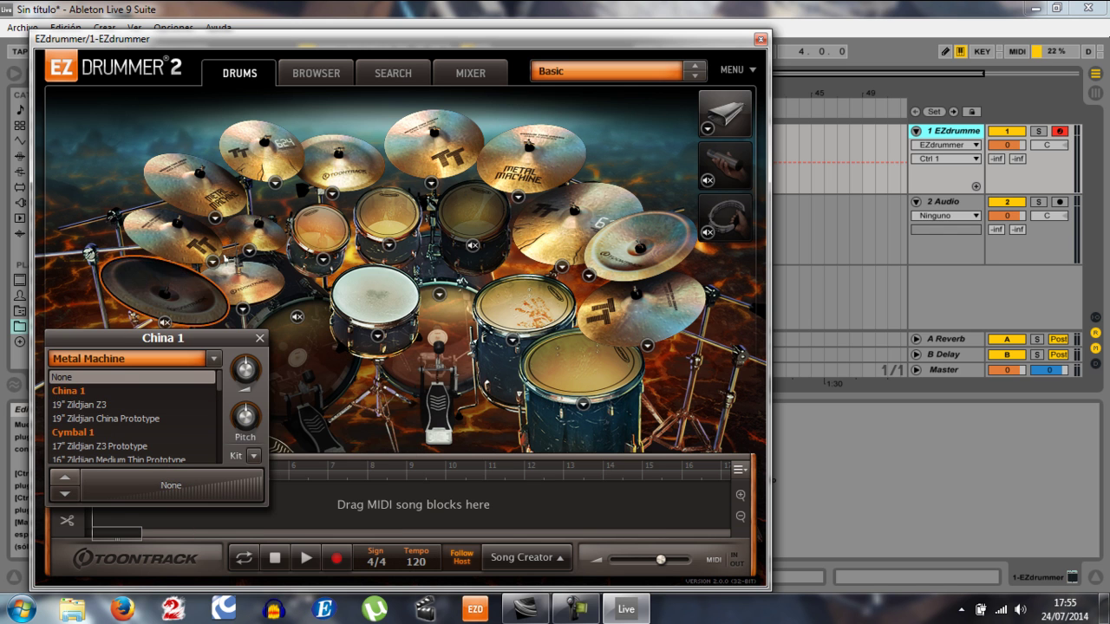
{"action": "left_click", "coordinate": [212, 261]}
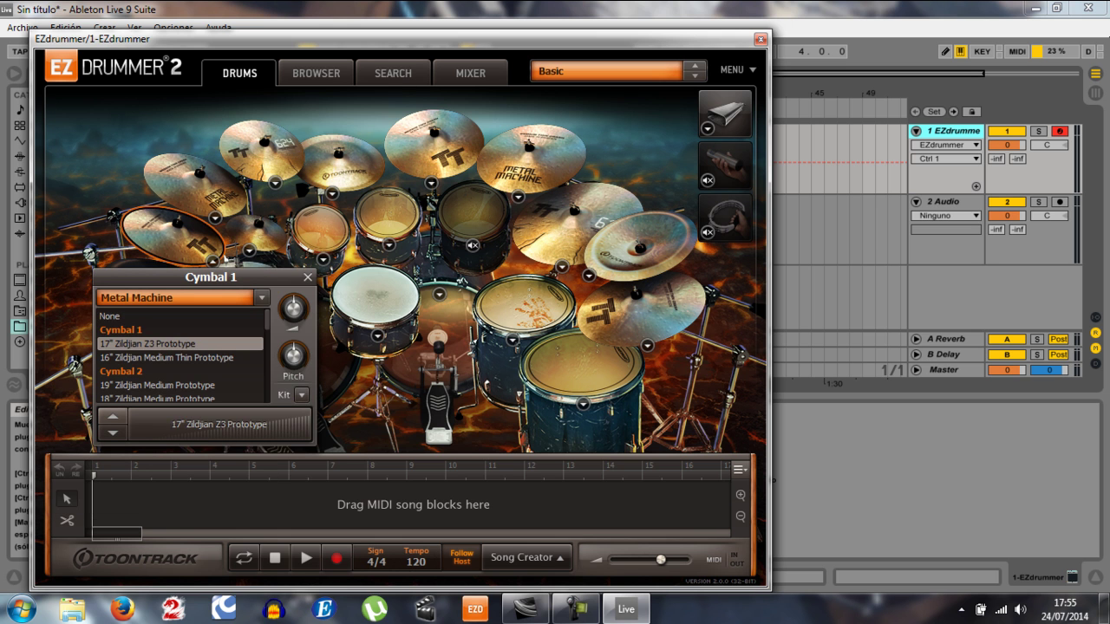
{"action": "left_click", "coordinate": [275, 182]}
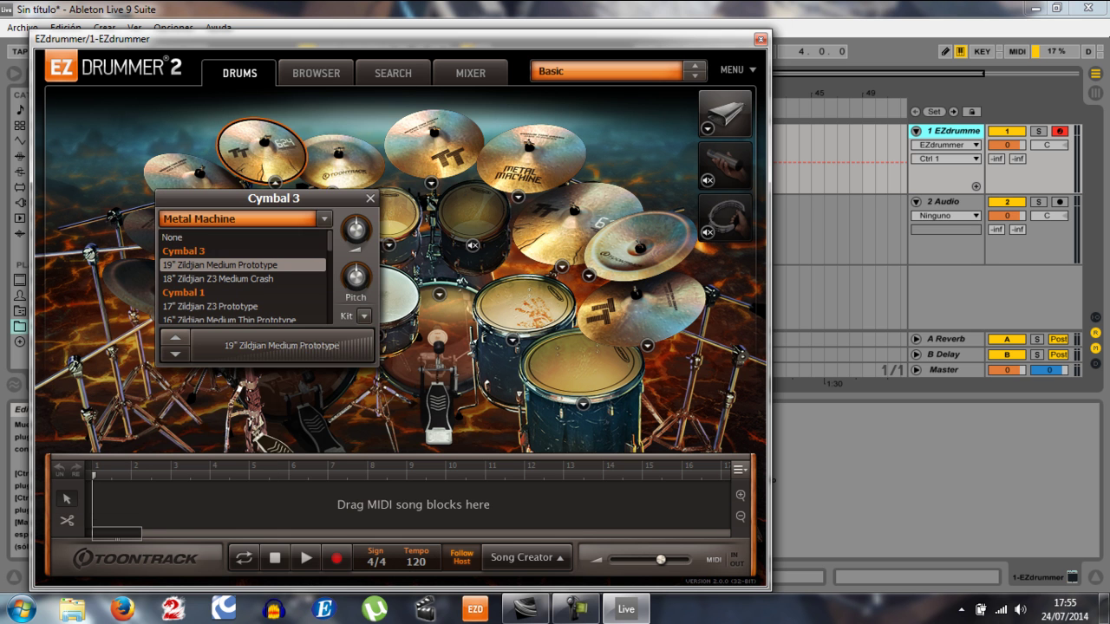
{"action": "left_click", "coordinate": [172, 238]}
{"action": "left_click", "coordinate": [345, 167]}
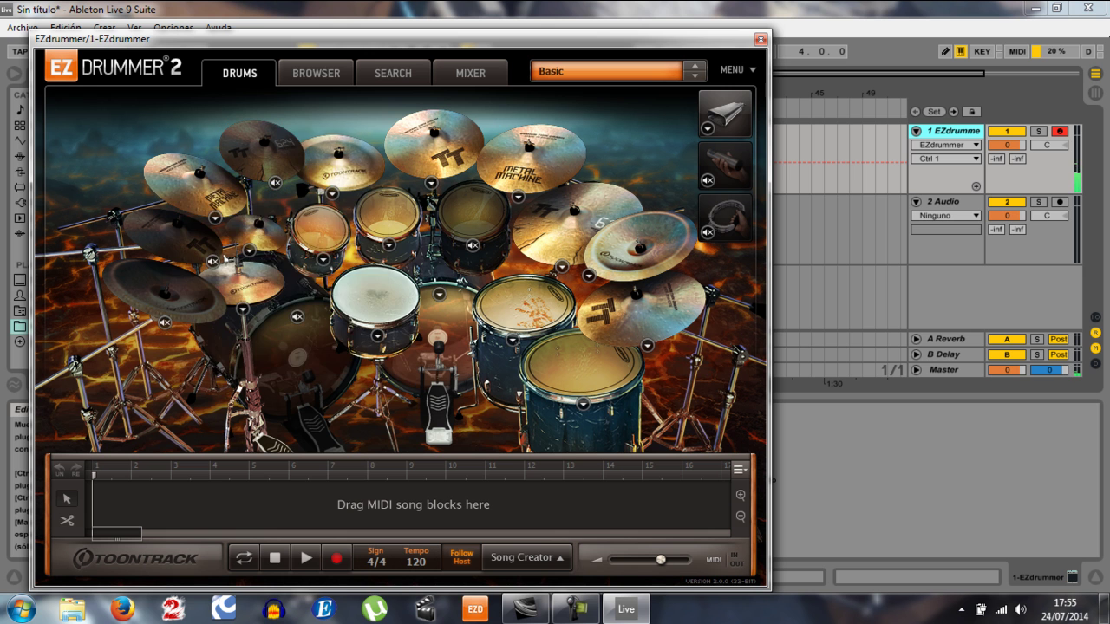
Set the Spock cymbal and Cymbal 4 to None.
{"action": "left_click", "coordinate": [332, 193]}
{"action": "left_click", "coordinate": [251, 248]}
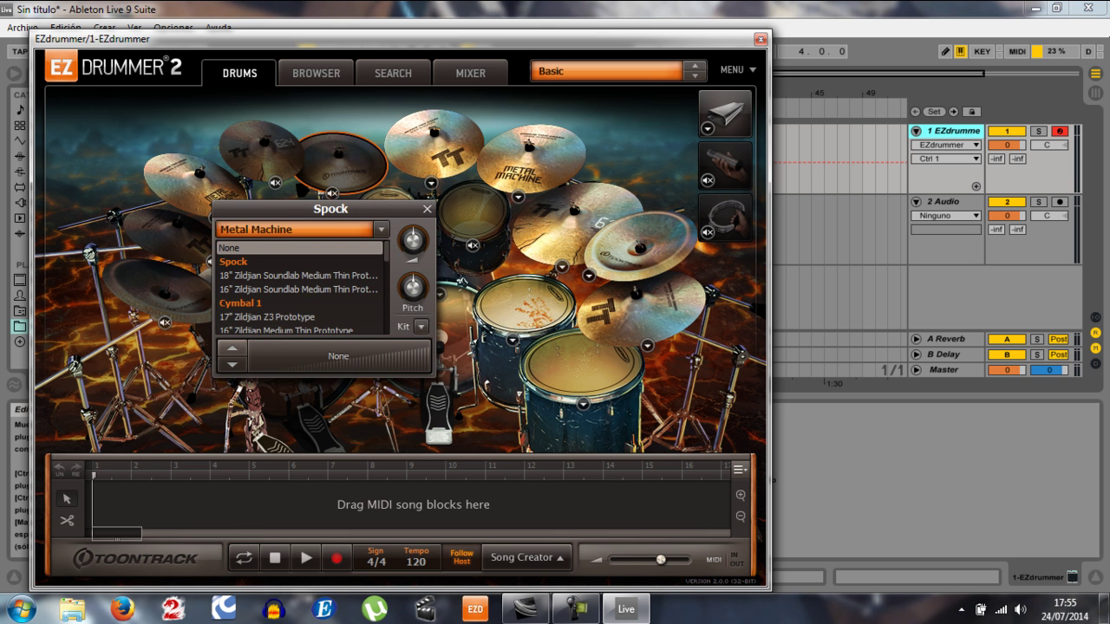
{"action": "left_click", "coordinate": [430, 183]}
{"action": "left_click", "coordinate": [329, 237]}
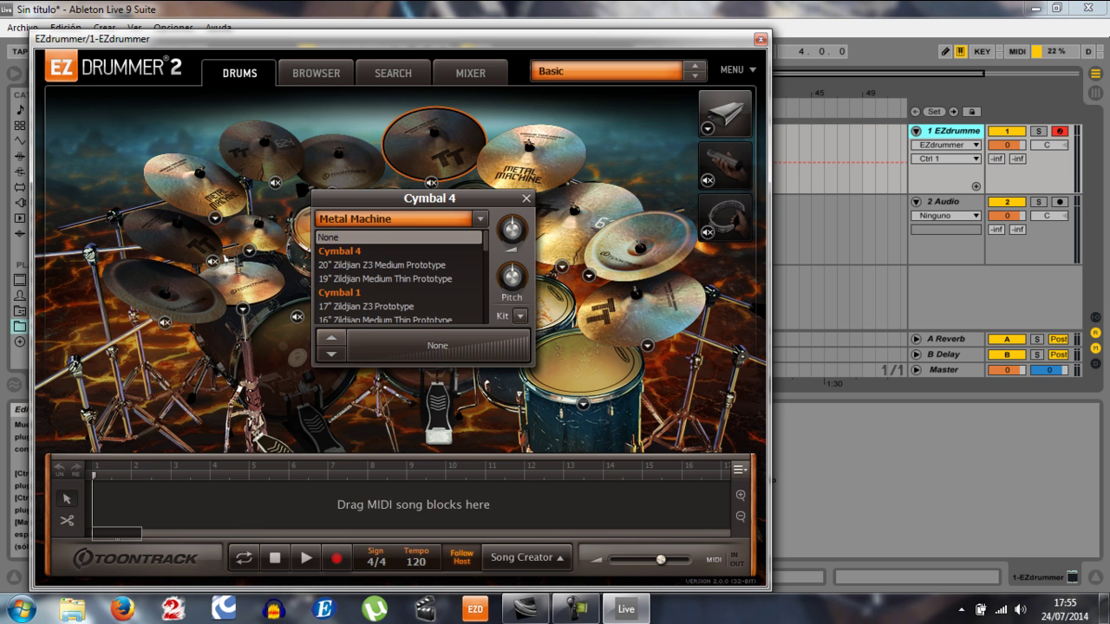
{"action": "left_click", "coordinate": [224, 258]}
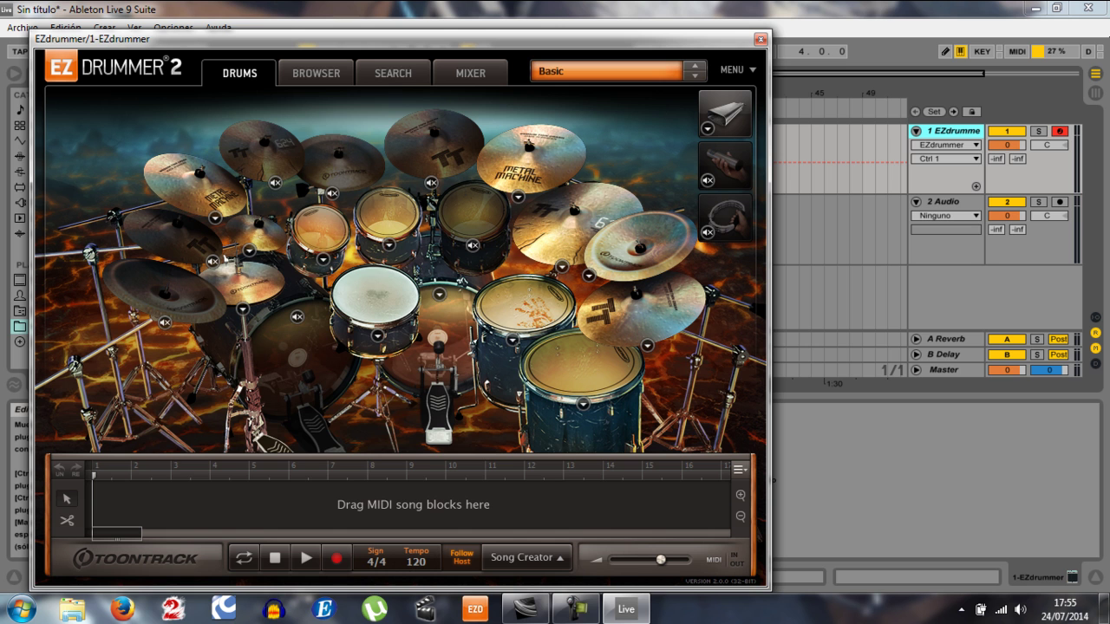
Examine the Racktom 1 sound options, the presets of the installed kit libraries and the user preset options.
{"action": "left_click", "coordinate": [323, 260]}
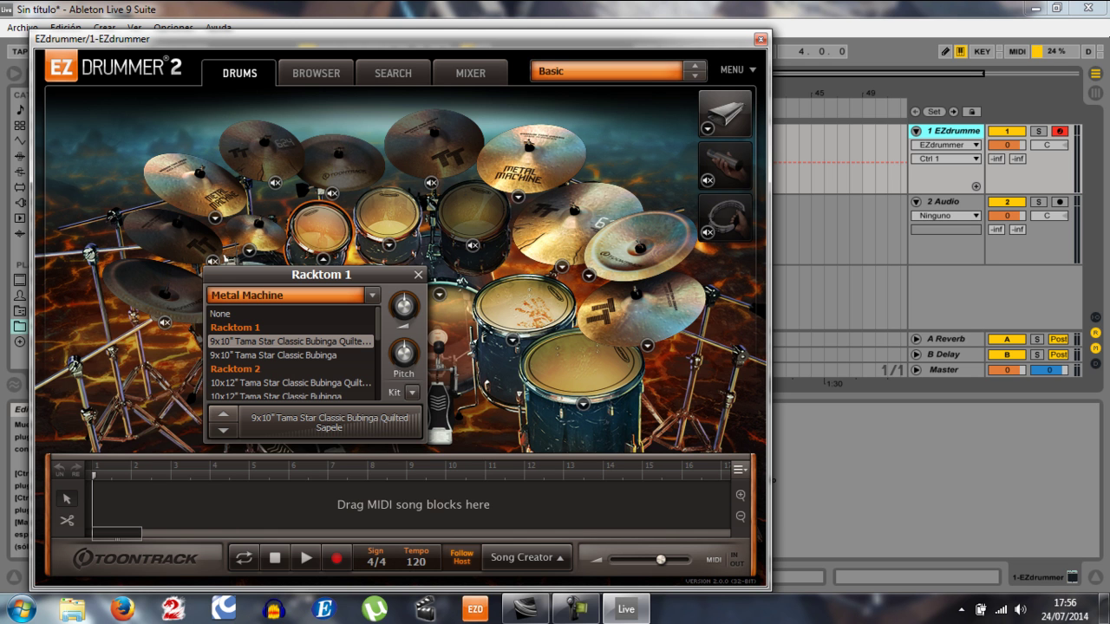
{"action": "left_click", "coordinate": [449, 326]}
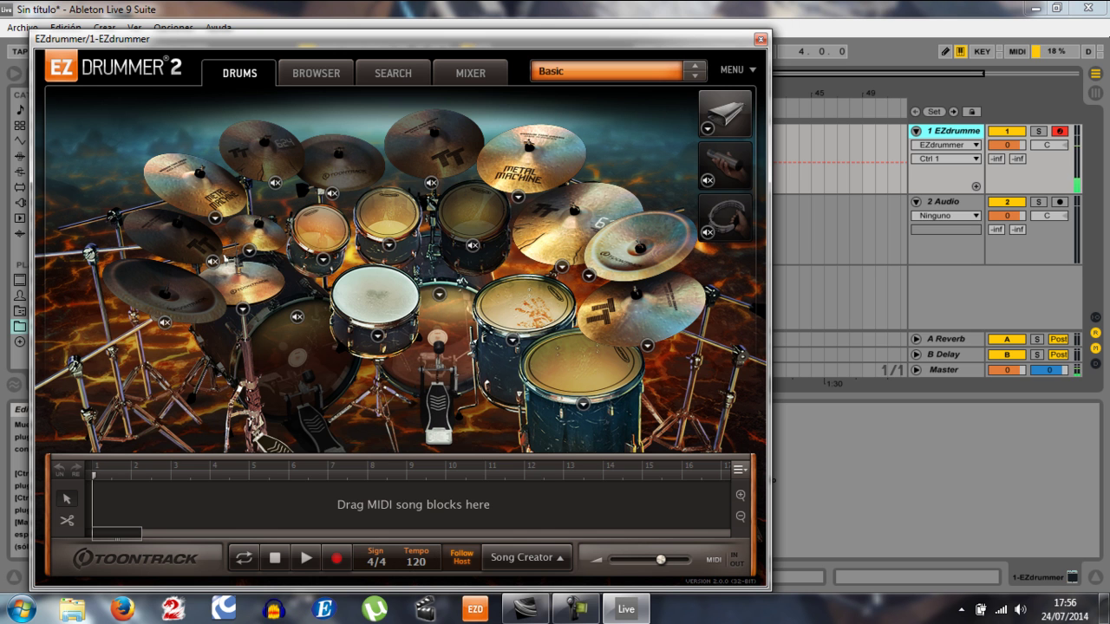
{"action": "left_click", "coordinate": [607, 71]}
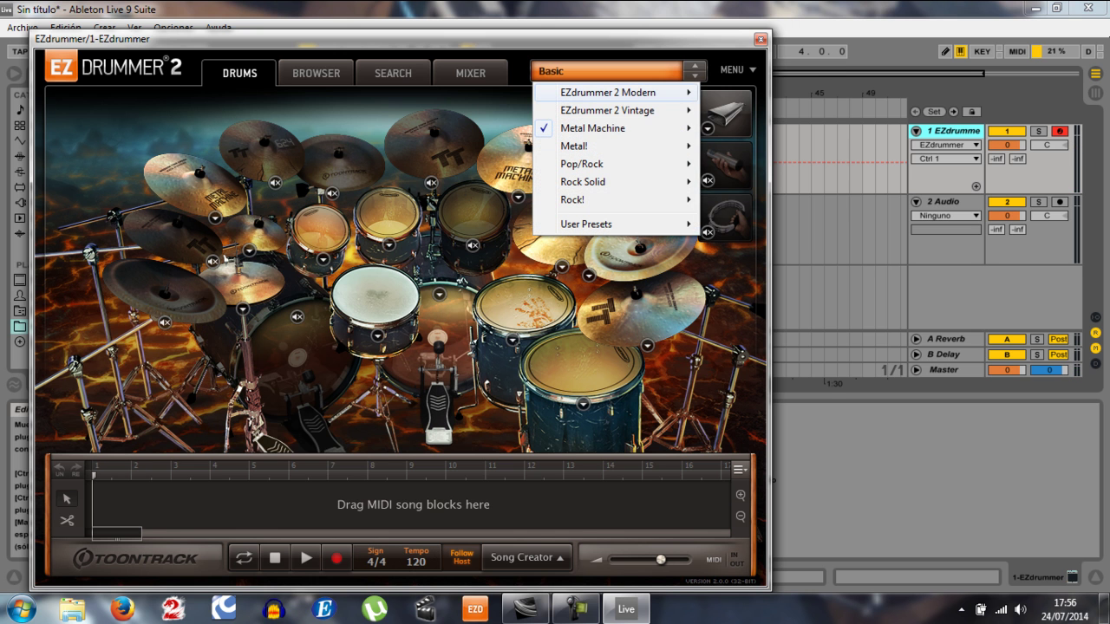
{"action": "mouse_move", "coordinate": [606, 110]}
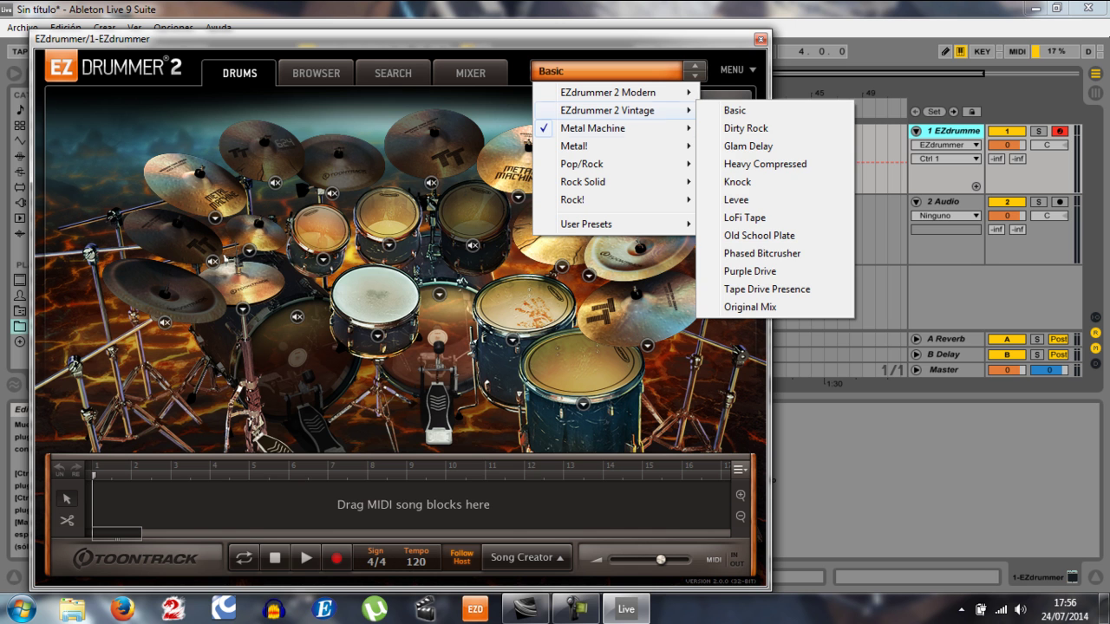
{"action": "mouse_move", "coordinate": [574, 146]}
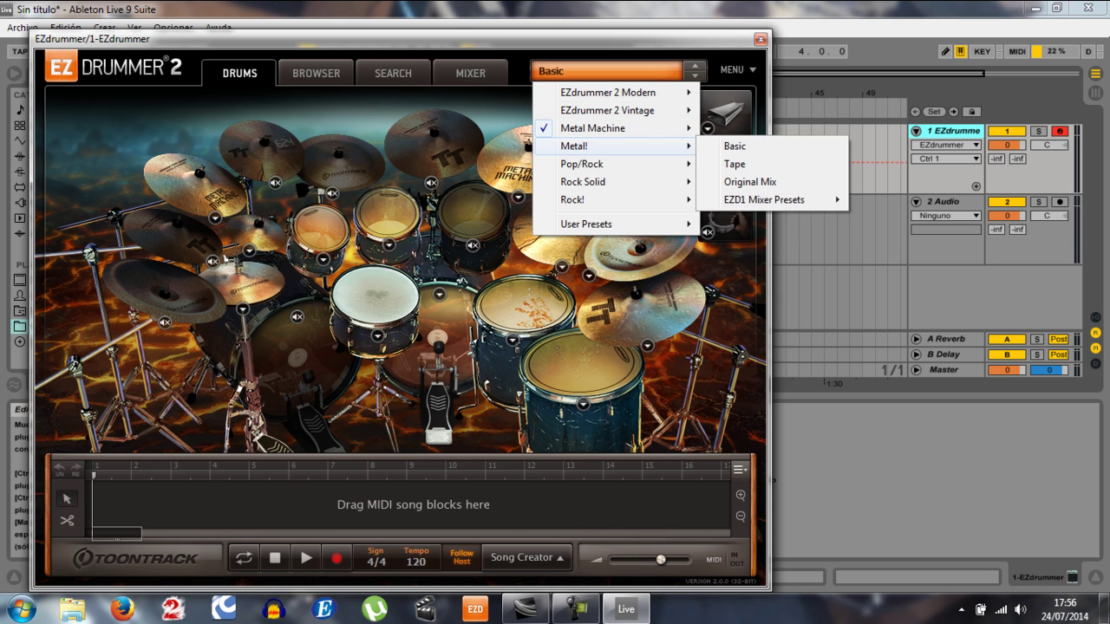
{"action": "mouse_move", "coordinate": [574, 199]}
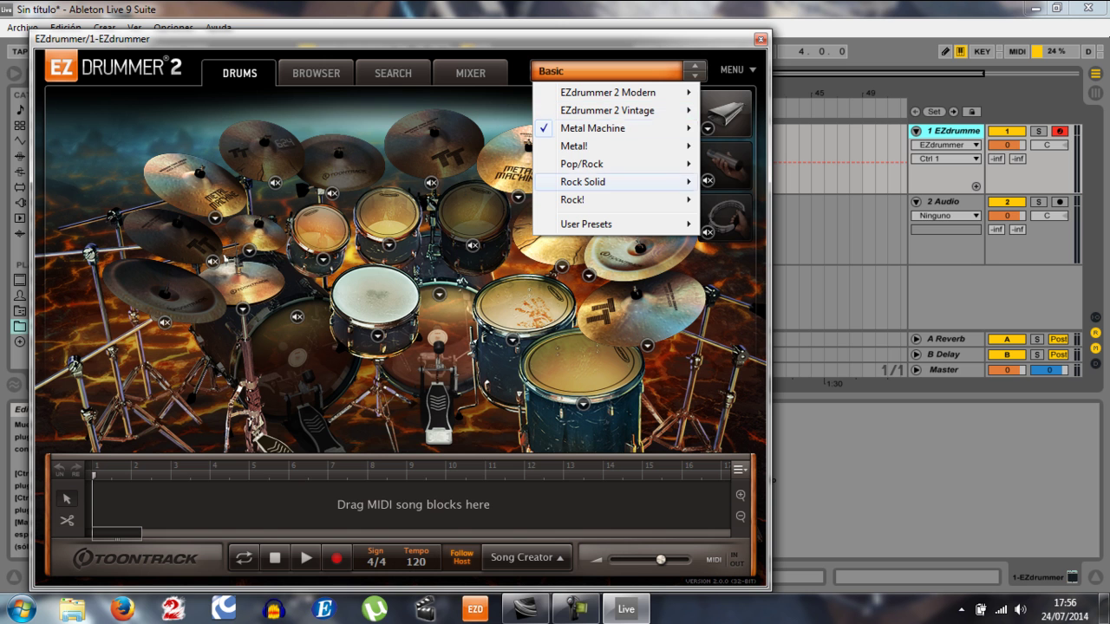
{"action": "mouse_move", "coordinate": [607, 224]}
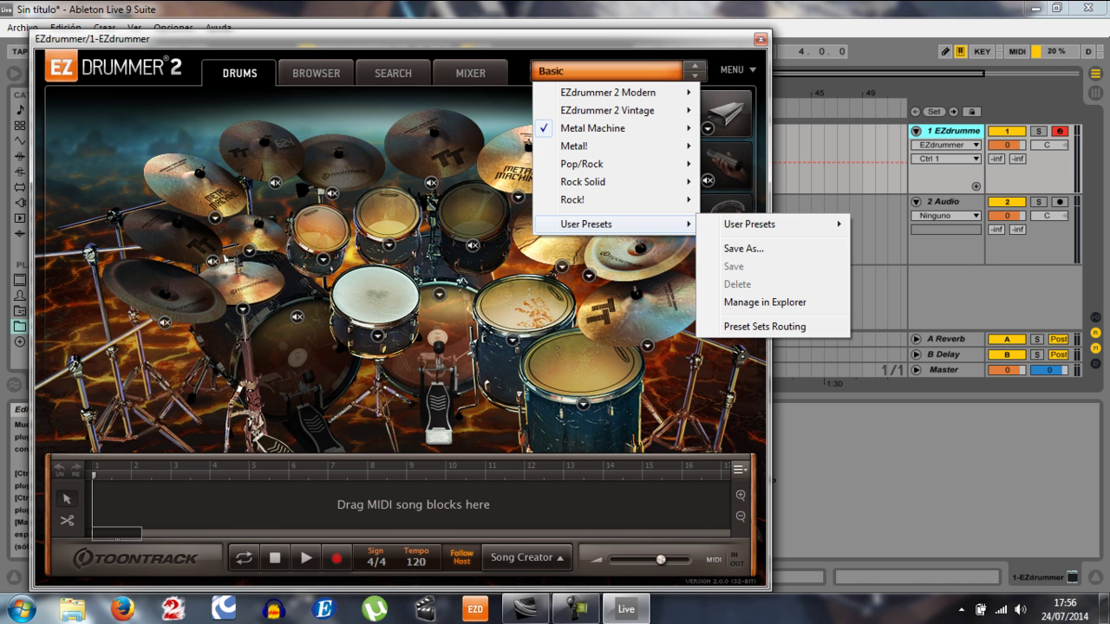
{"action": "key", "text": "Escape"}
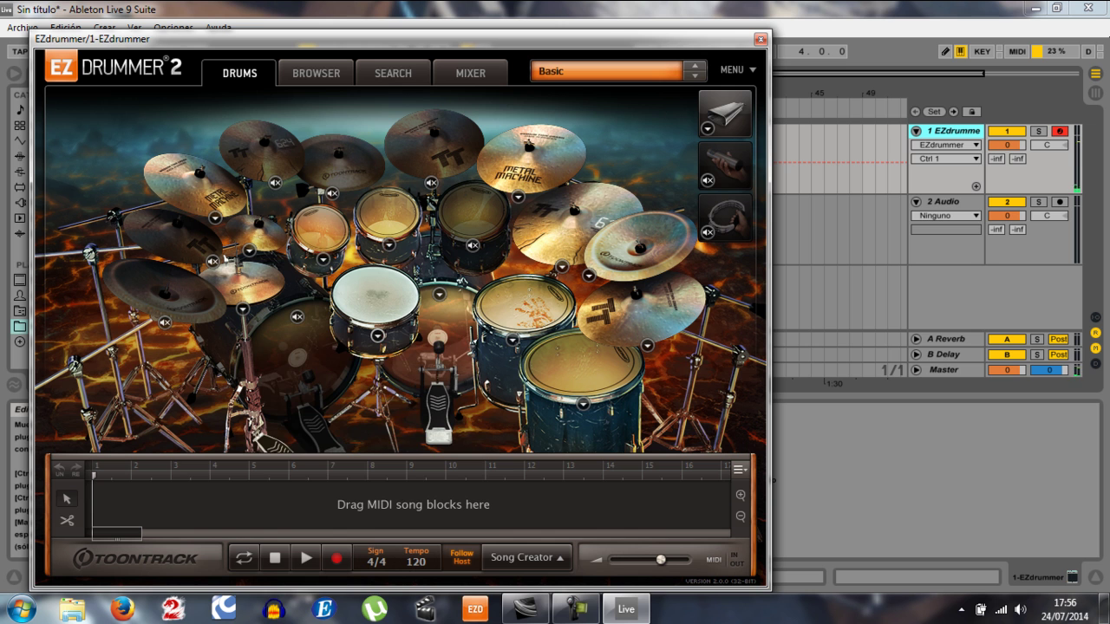
Replace the snare with the Tight Punch Snare from the Rock! library.
{"action": "left_click", "coordinate": [377, 336]}
{"action": "scroll", "coordinate": [347, 429], "scroll_direction": "down", "scroll_amount": 1}
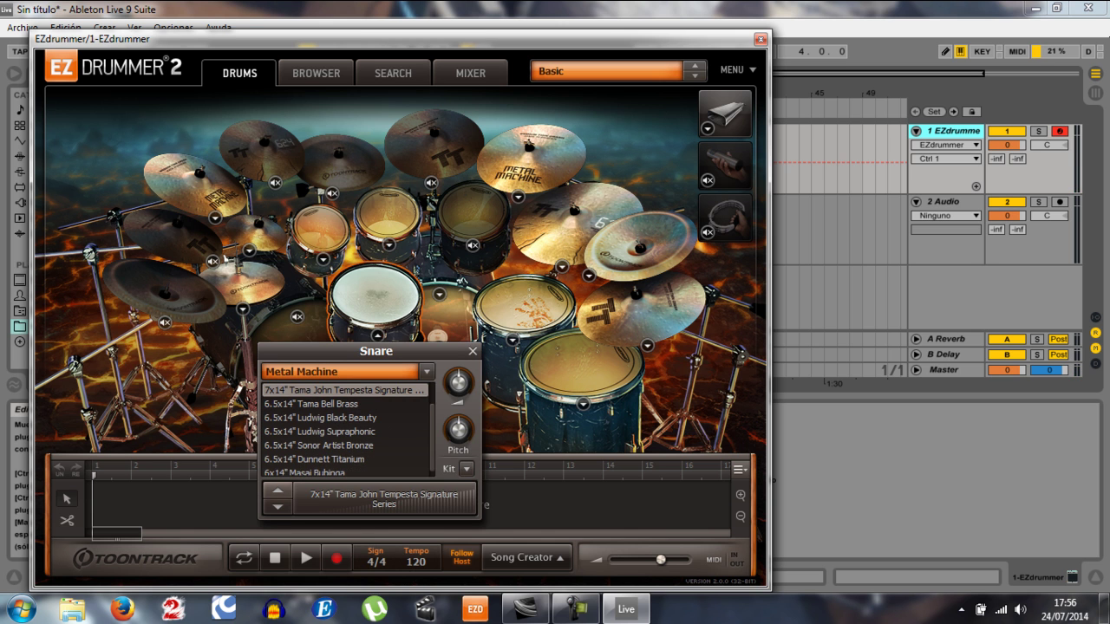
{"action": "scroll", "coordinate": [347, 430], "scroll_direction": "up", "scroll_amount": 1}
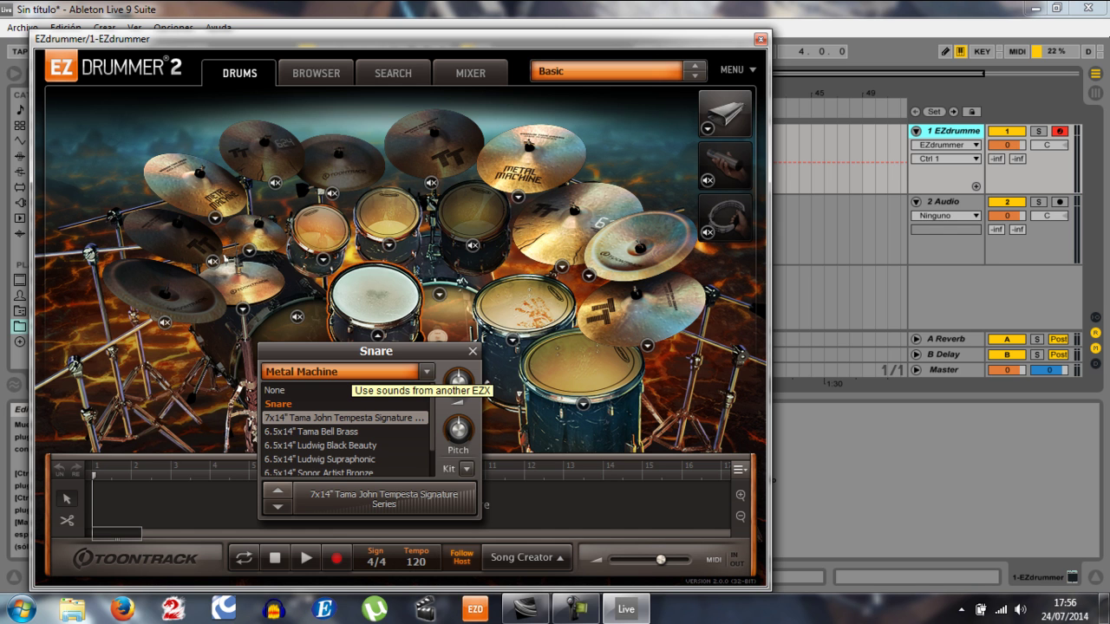
{"action": "left_click", "coordinate": [342, 371]}
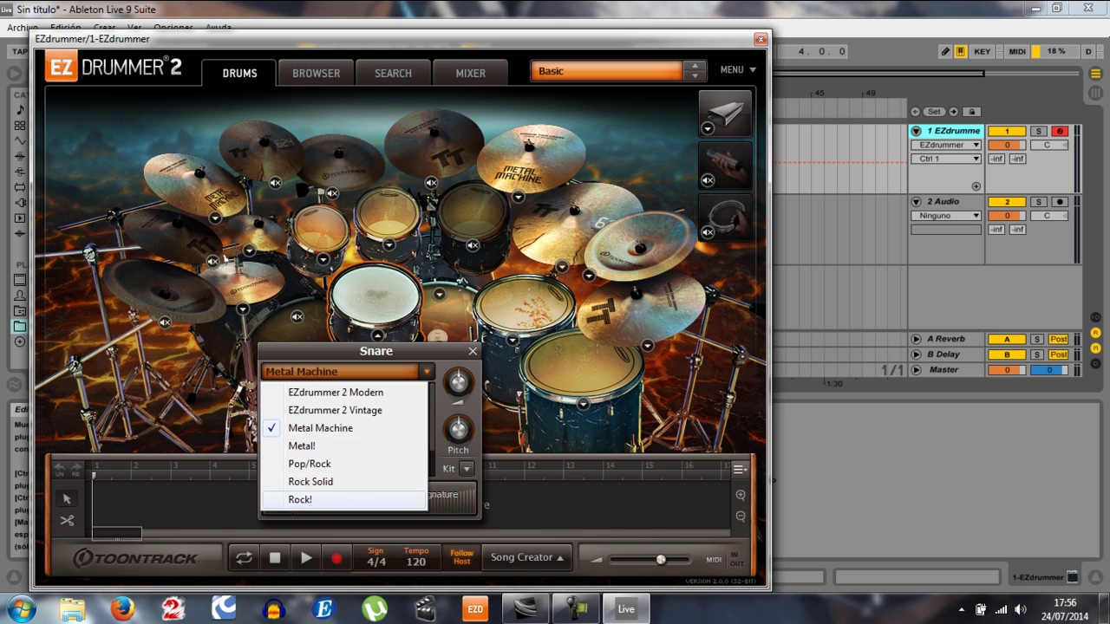
{"action": "left_click", "coordinate": [300, 500]}
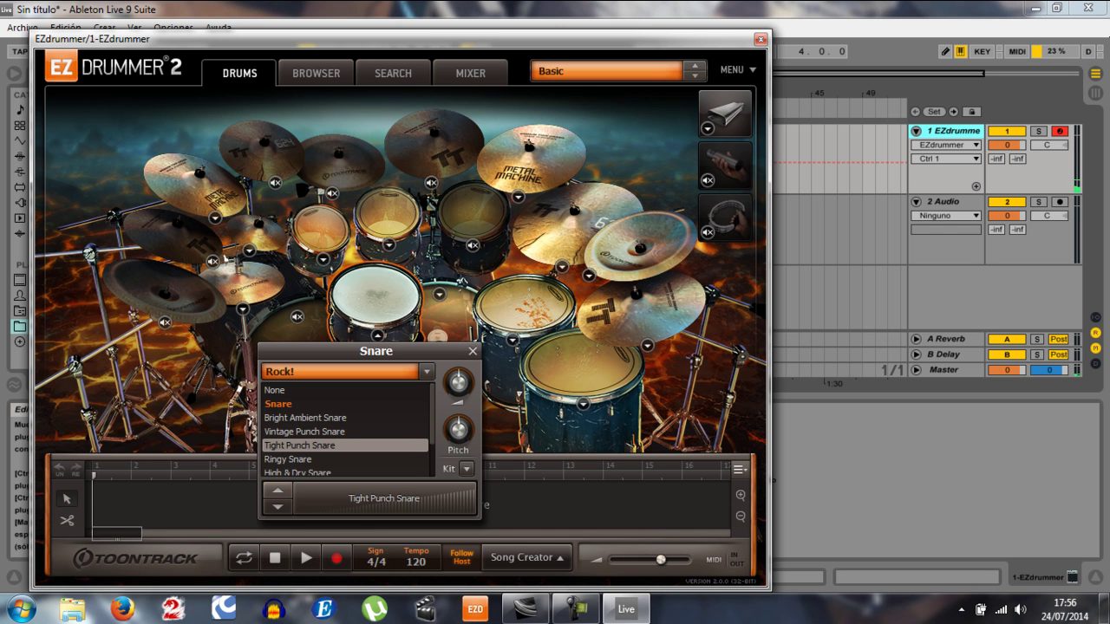
Replace Racktom 1 with Big Crack Tom 1 from the Metal! library.
{"action": "left_click", "coordinate": [324, 229]}
{"action": "left_click", "coordinate": [389, 244]}
{"action": "left_click", "coordinate": [323, 258]}
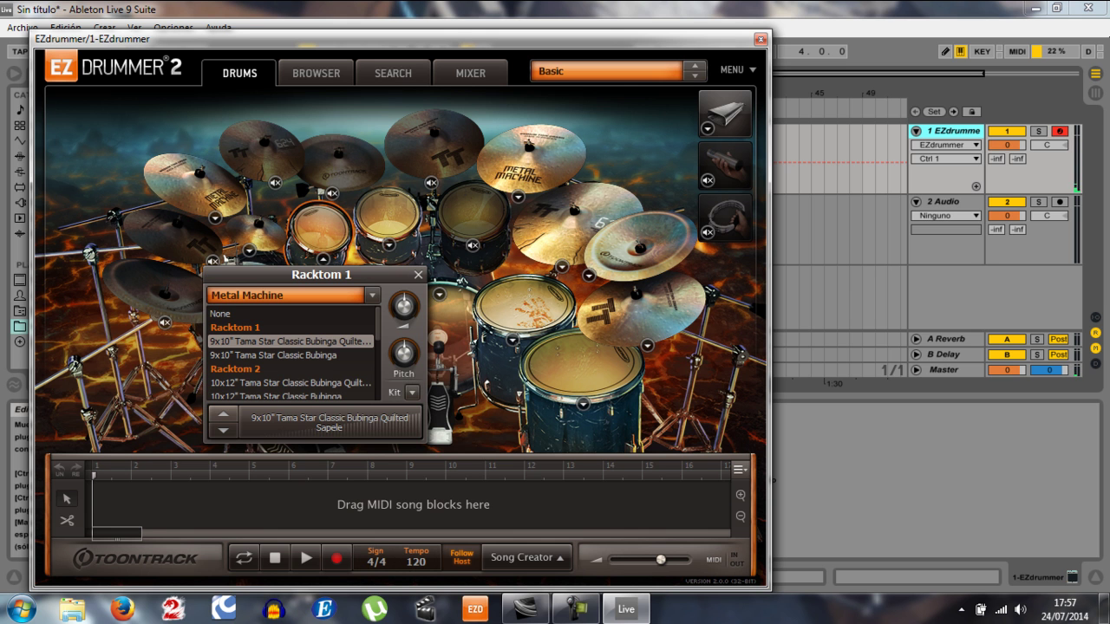
{"action": "left_click", "coordinate": [371, 296]}
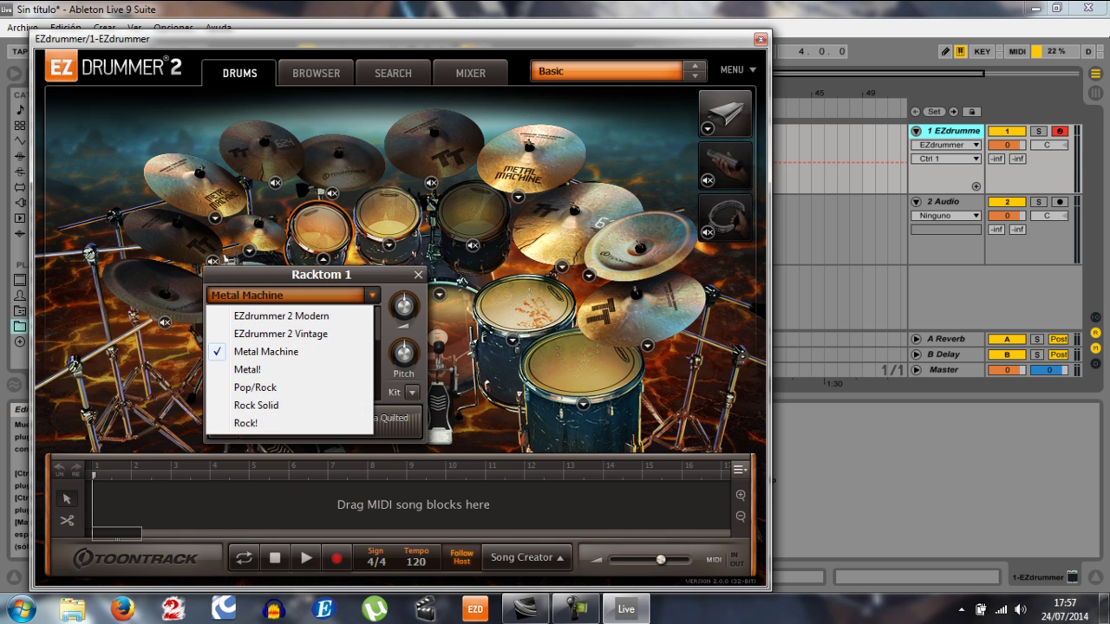
{"action": "left_click", "coordinate": [247, 370]}
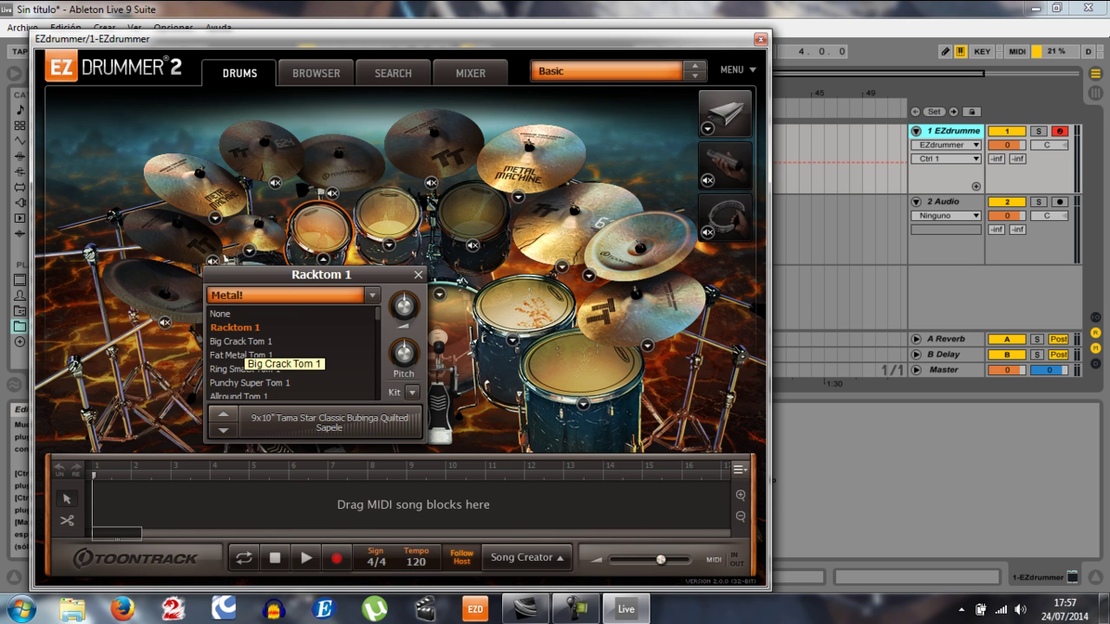
{"action": "left_click", "coordinate": [243, 341]}
Replace Racktom 2 with Big Crack Tom 2 from the Metal! library.
{"action": "left_click", "coordinate": [388, 245]}
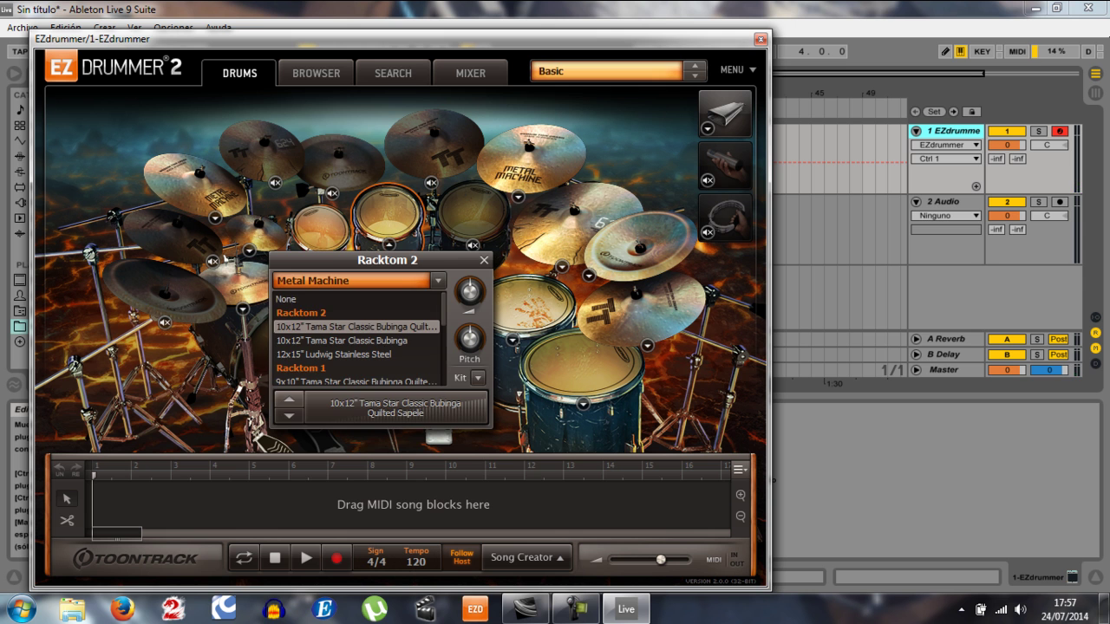
{"action": "left_click", "coordinate": [373, 281]}
{"action": "left_click", "coordinate": [346, 355]}
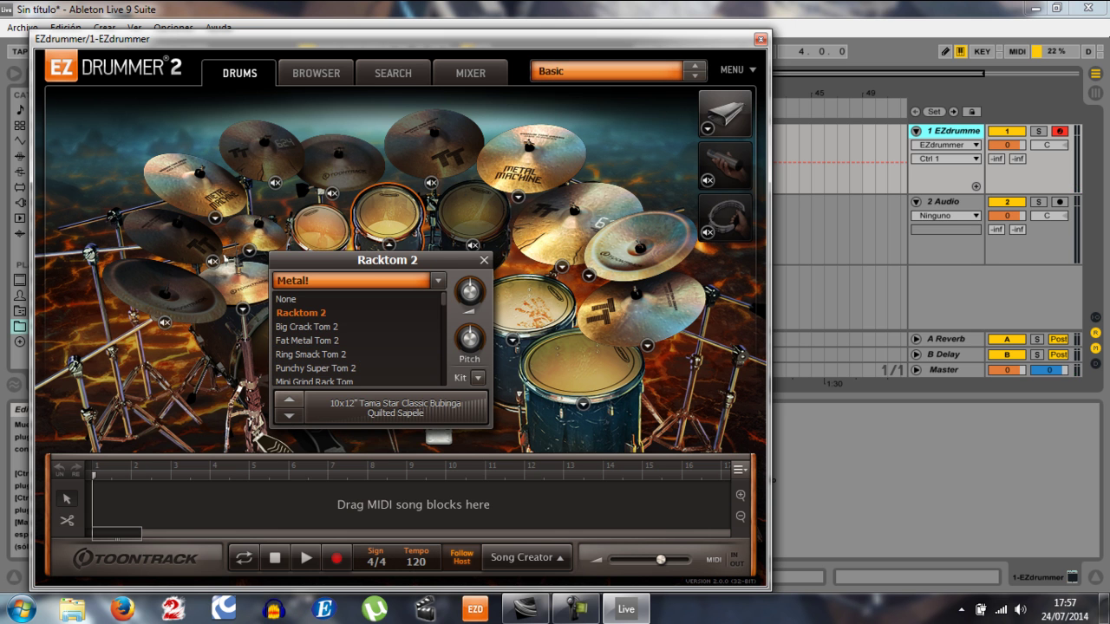
{"action": "left_click", "coordinate": [307, 326]}
Switch the sound library of Floortom 1 to Rock Solid and close its sound options.
{"action": "left_click", "coordinate": [512, 340]}
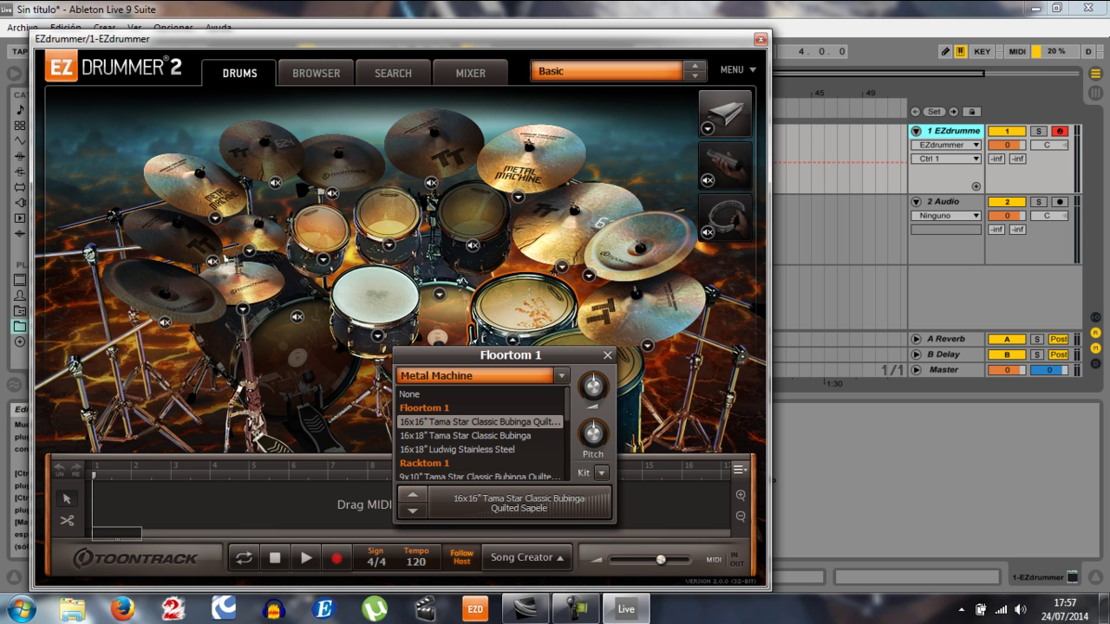
{"action": "left_click", "coordinate": [486, 376]}
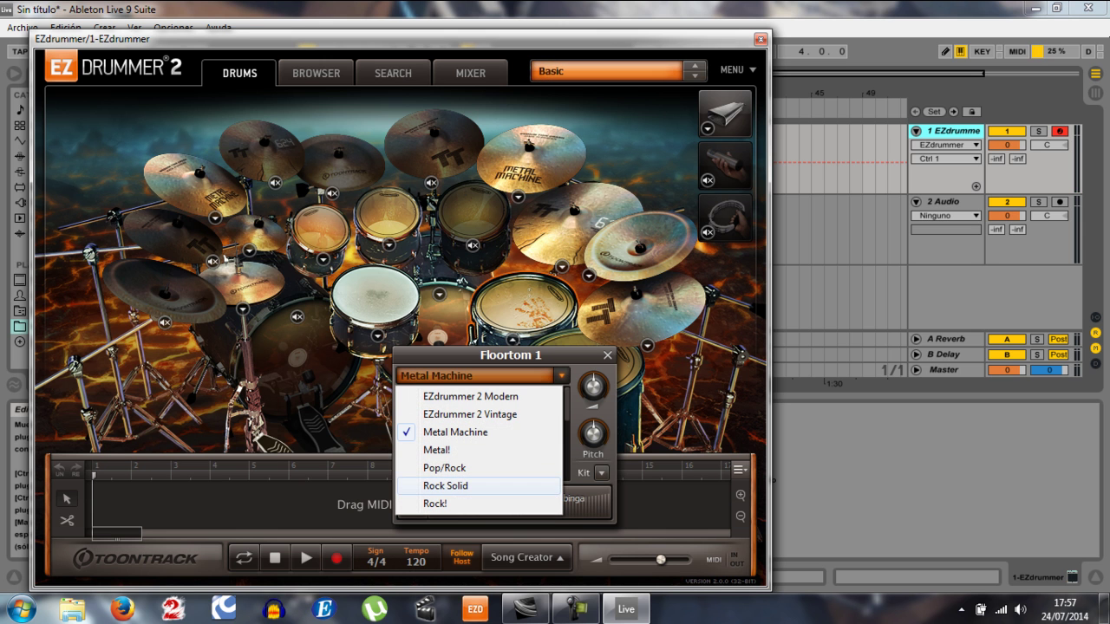
{"action": "left_click", "coordinate": [445, 485]}
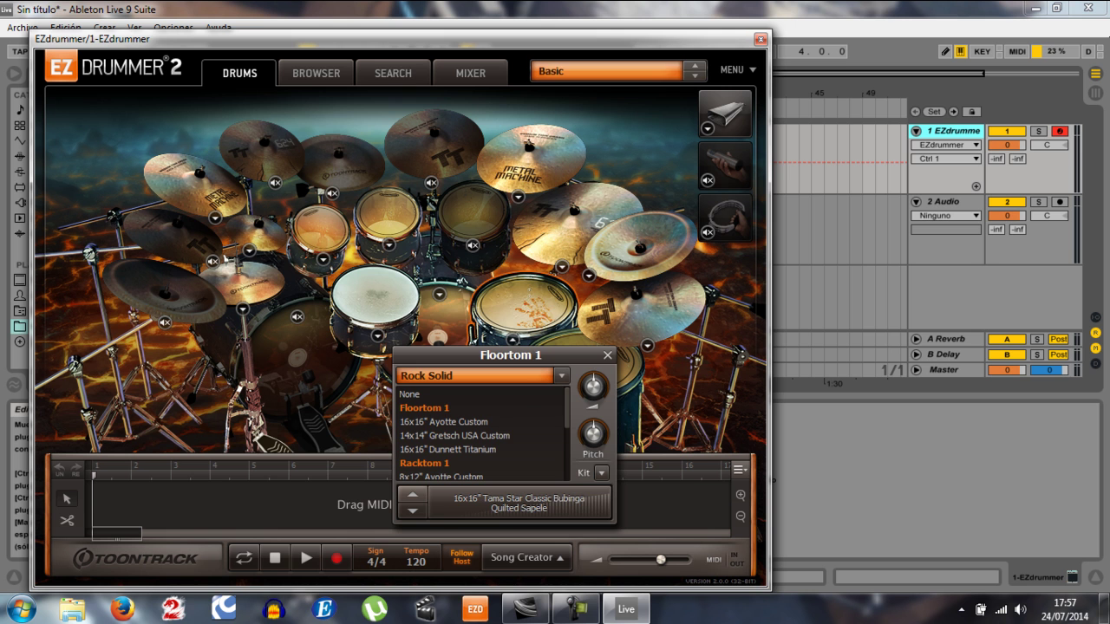
{"action": "left_click", "coordinate": [607, 355]}
Replace Floortom 2 with the 16x16" Gretsch USA Custom from the Rock Solid library.
{"action": "left_click", "coordinate": [583, 403]}
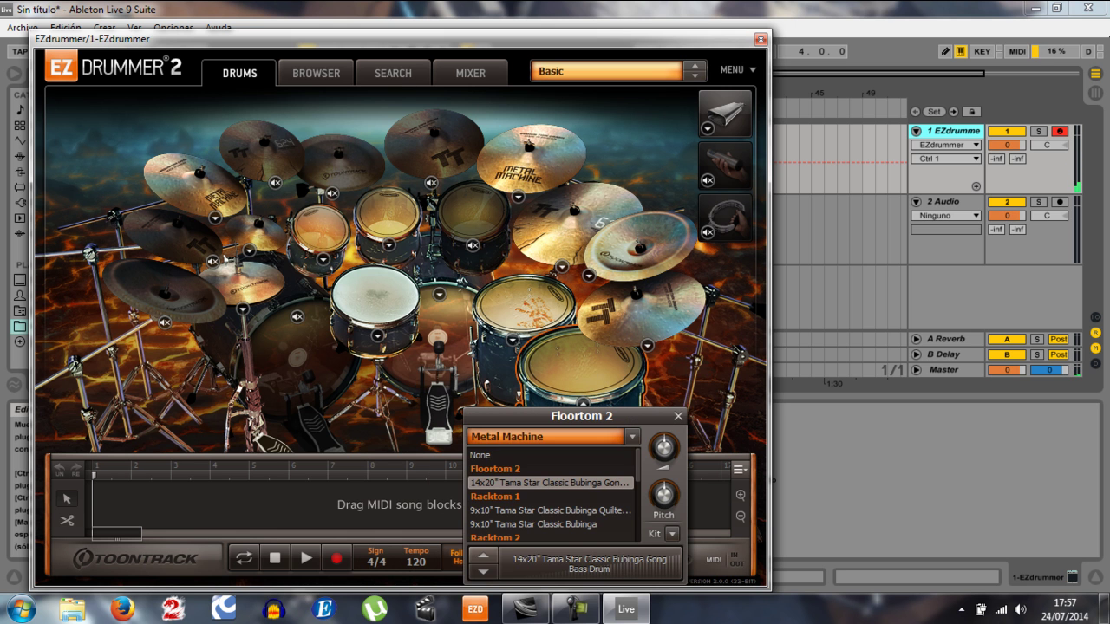
{"action": "left_click", "coordinate": [537, 436]}
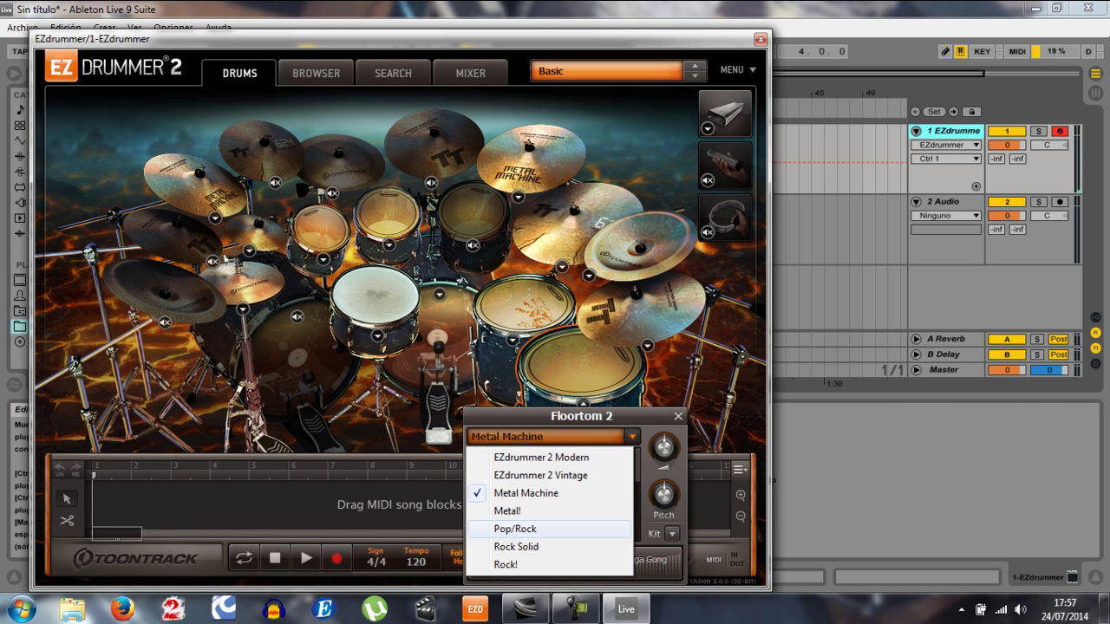
{"action": "left_click", "coordinate": [516, 547]}
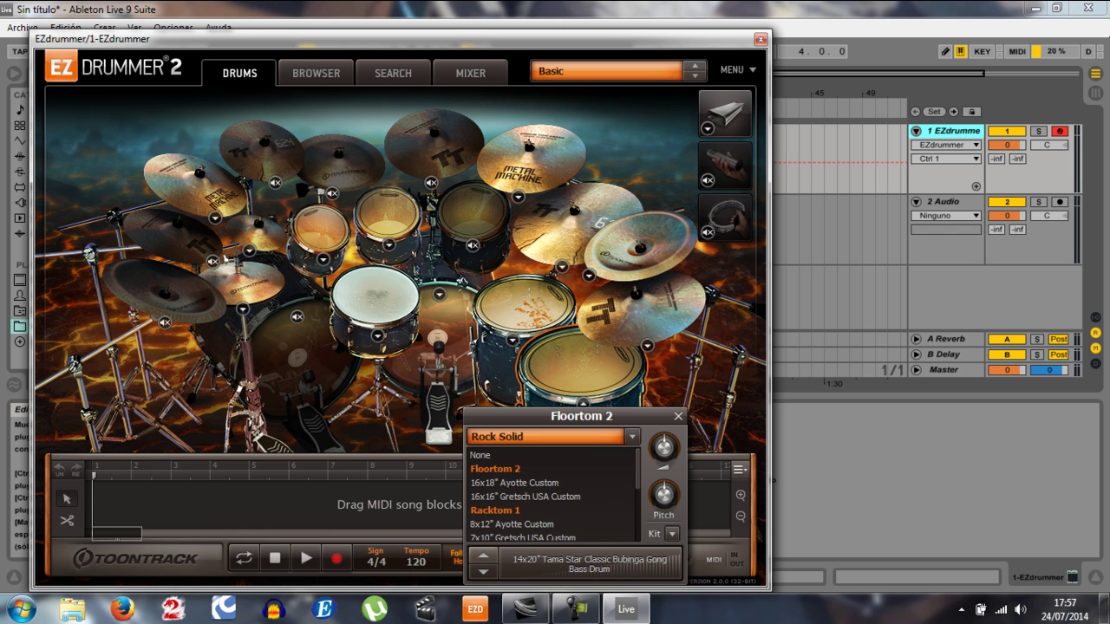
{"action": "left_click", "coordinate": [525, 497]}
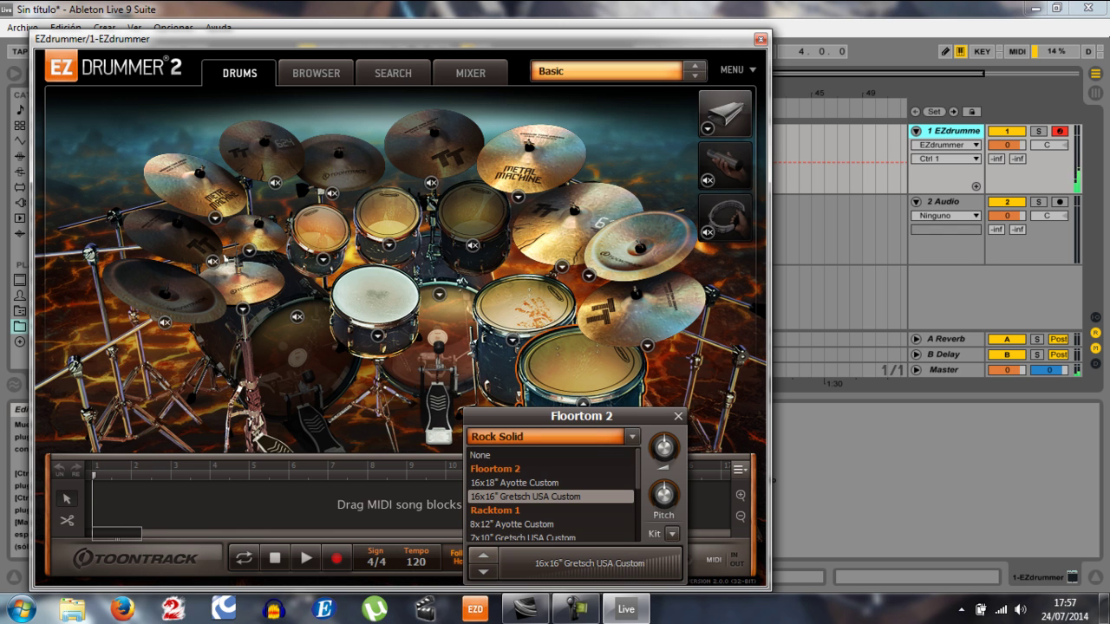
{"action": "left_click", "coordinate": [678, 416]}
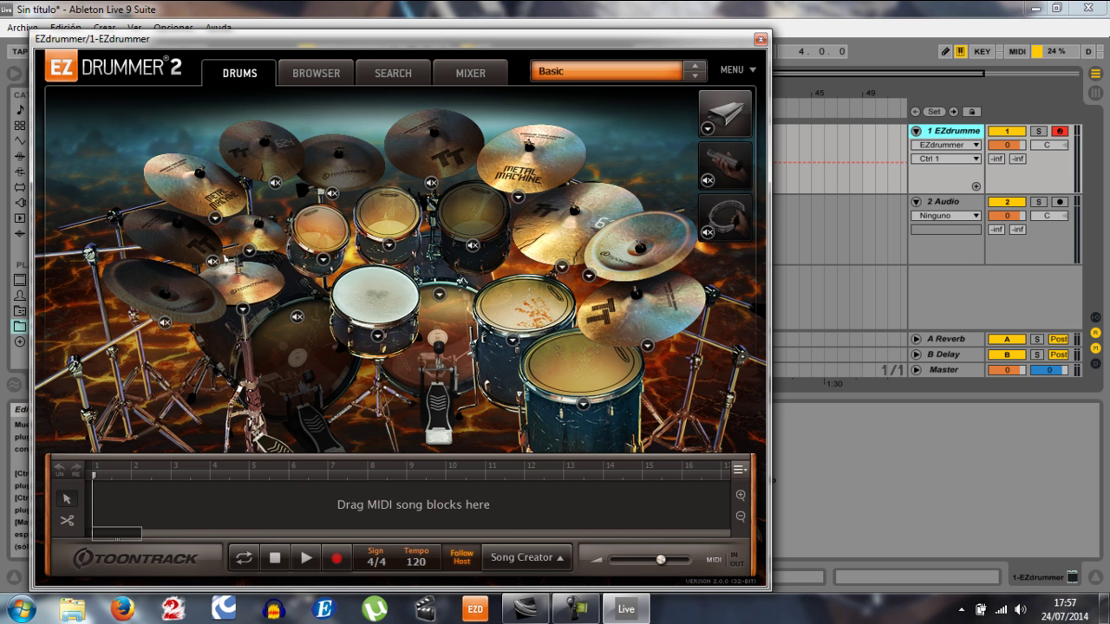
Replace Cymbal 5 with the 16" Sabian HHX Evolution Crash from the EZdrummer 2 Modern library.
{"action": "left_click", "coordinate": [518, 196]}
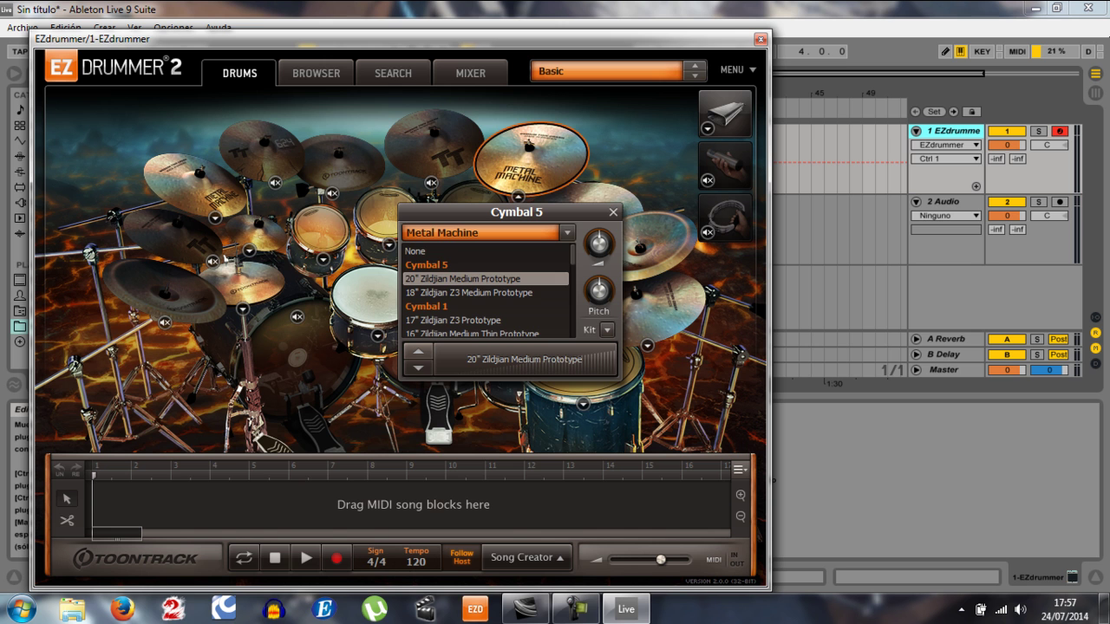
{"action": "left_click", "coordinate": [566, 232]}
{"action": "left_click", "coordinate": [476, 253]}
{"action": "left_click", "coordinate": [467, 279]}
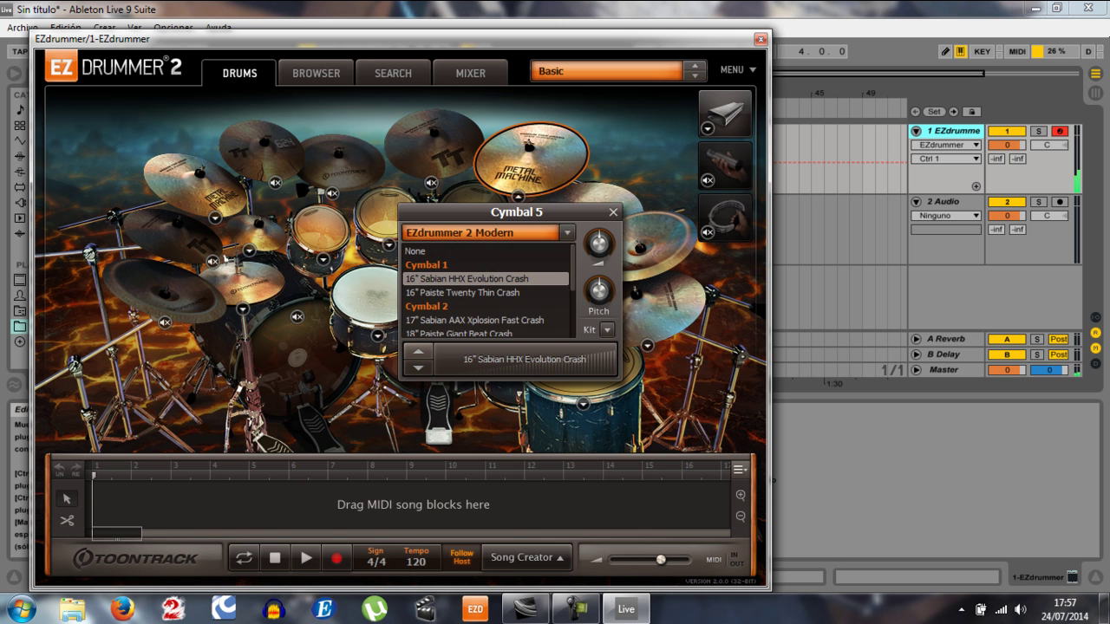
Replace Cymbal 2 with the 17" Sabian HHX Evolution from the Pop/Rock library.
{"action": "left_click", "coordinate": [215, 219]}
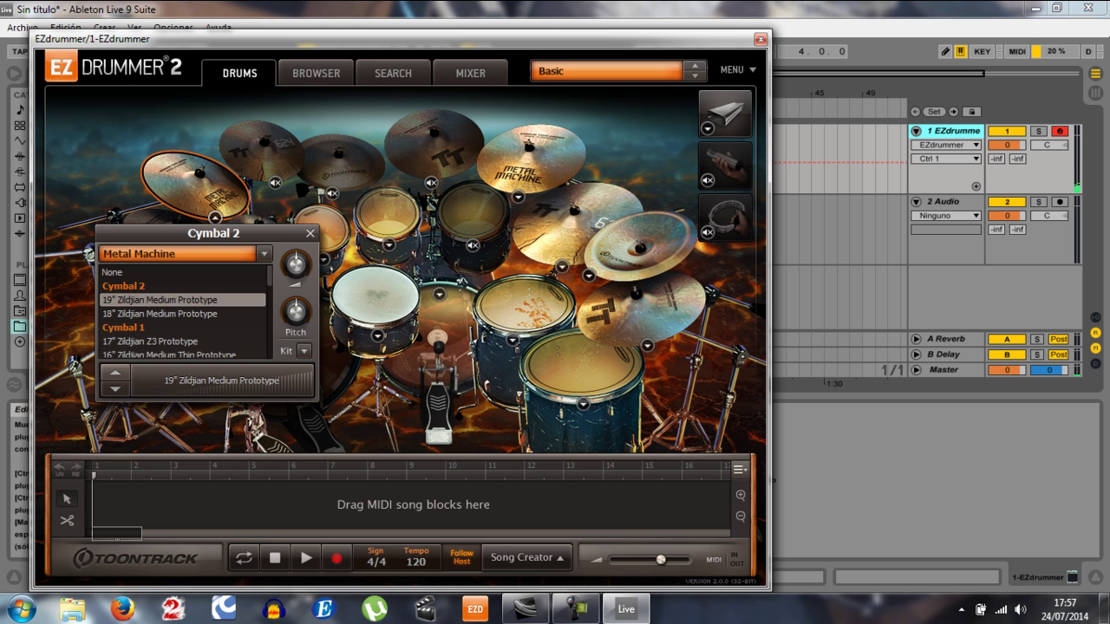
{"action": "left_click", "coordinate": [178, 253]}
{"action": "left_click", "coordinate": [143, 341]}
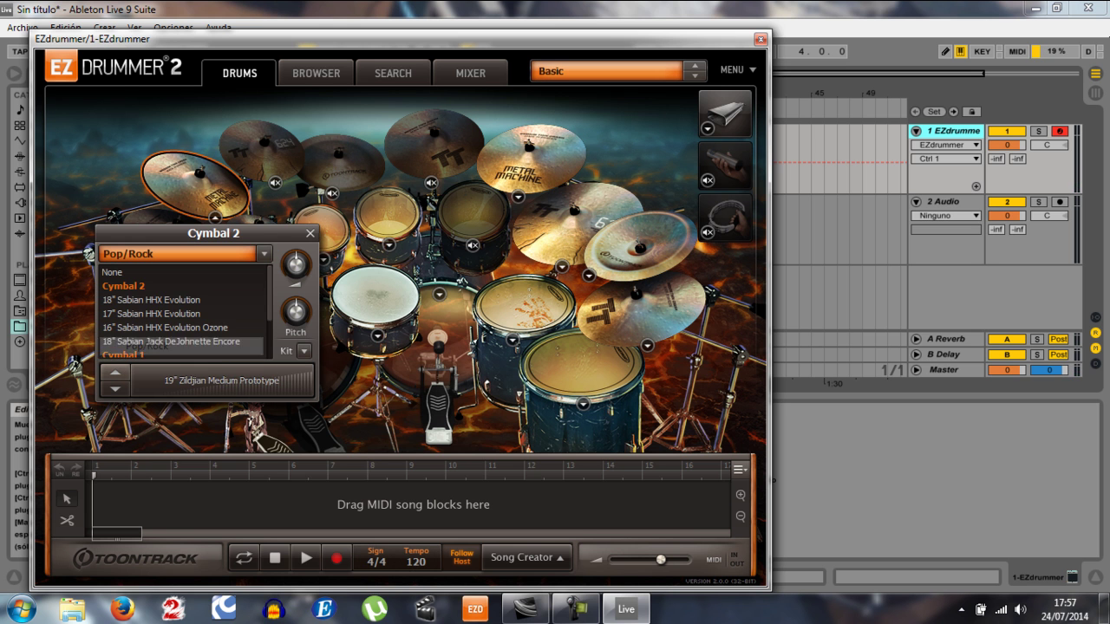
{"action": "left_click", "coordinate": [152, 300]}
{"action": "left_click", "coordinate": [152, 314]}
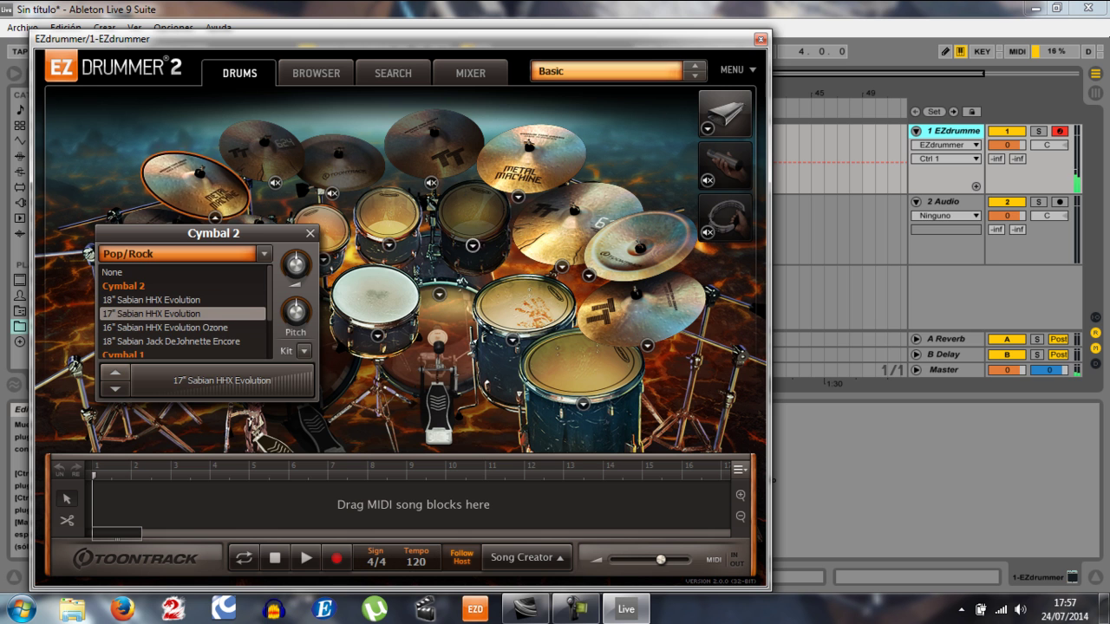
Try Bright Ambient Crash 1 and Ringy Crash 1 from the Rock! library on China 2.
{"action": "left_click", "coordinate": [588, 276]}
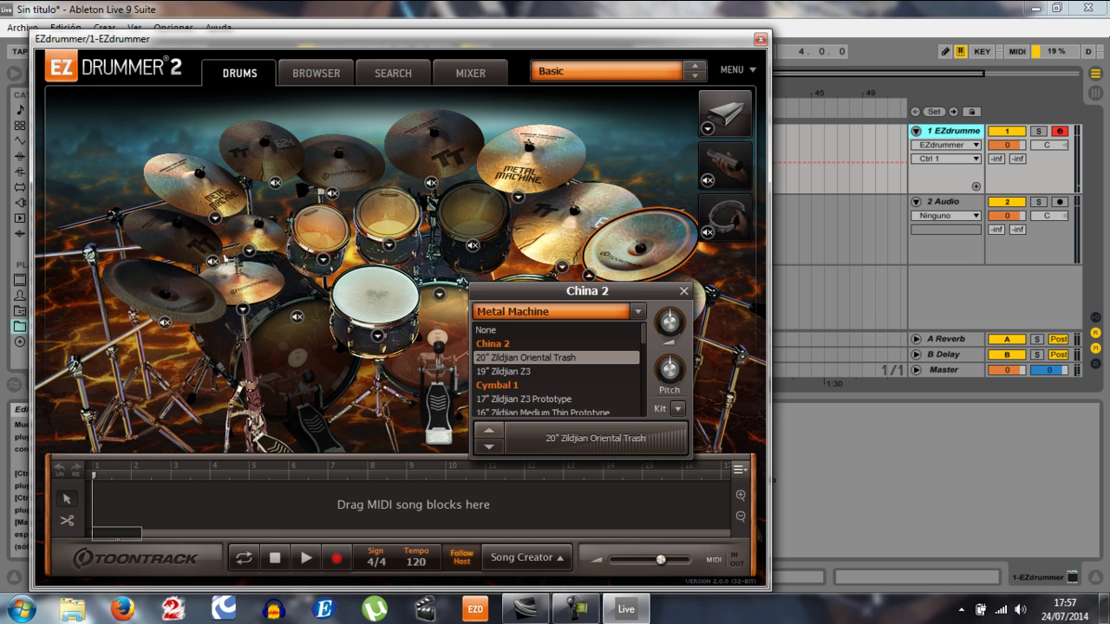
{"action": "left_click", "coordinate": [637, 311]}
{"action": "left_click", "coordinate": [499, 441]}
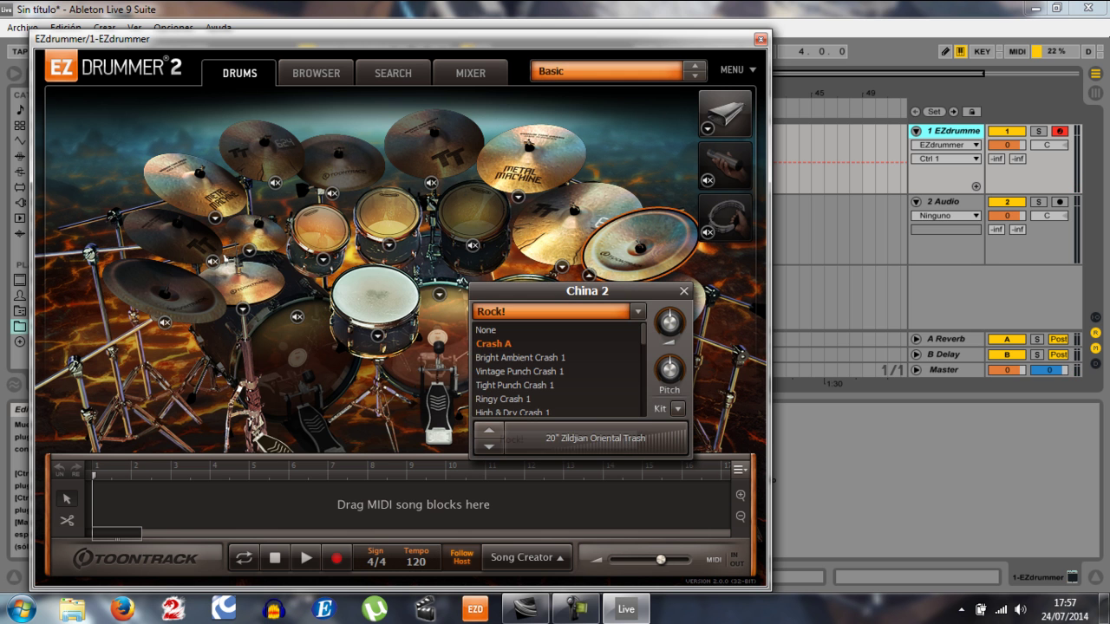
{"action": "left_click", "coordinate": [520, 357]}
{"action": "left_click", "coordinate": [503, 399]}
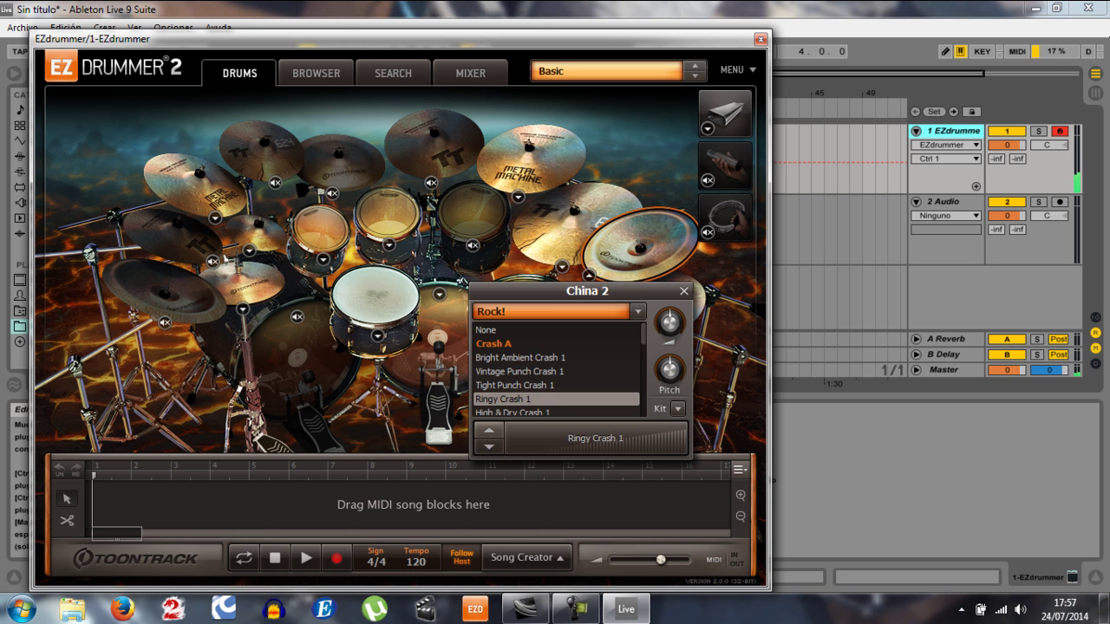
Replace China 2 with the 19" Sabian AAXtreme Chinese from the Metal! library and close its sound options.
{"action": "left_click", "coordinate": [637, 311]}
{"action": "left_click", "coordinate": [510, 385]}
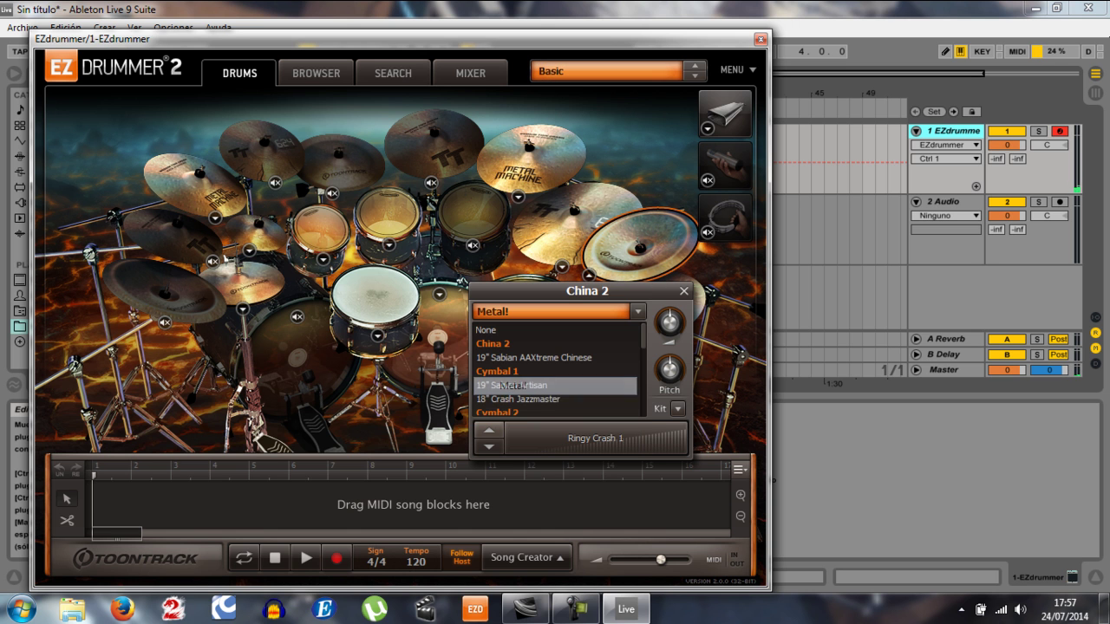
{"action": "left_click", "coordinate": [533, 357]}
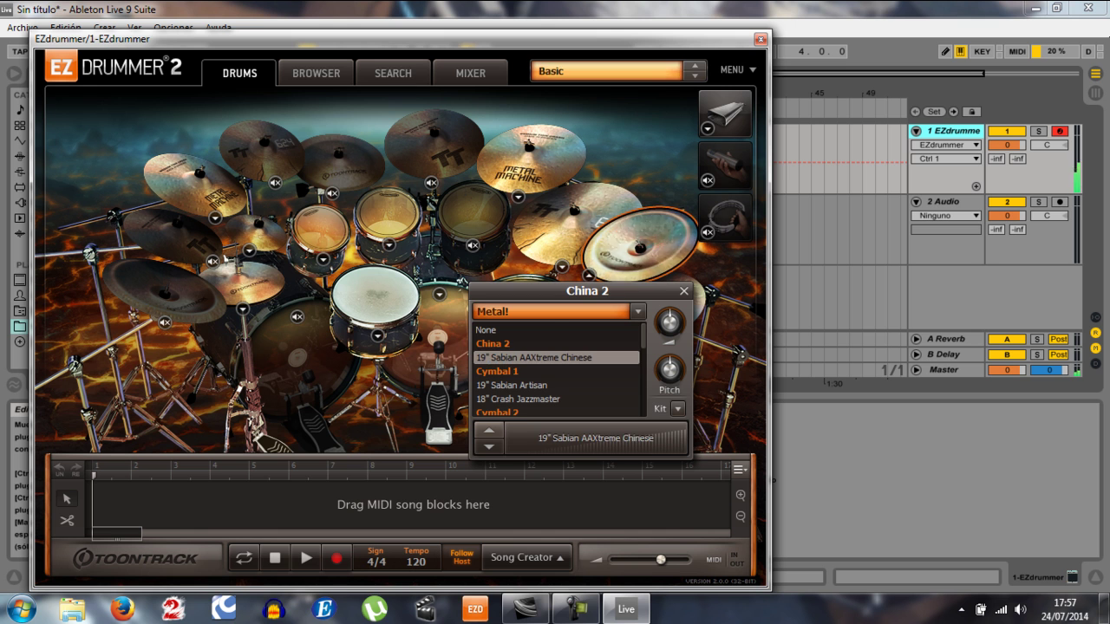
{"action": "left_click", "coordinate": [684, 291]}
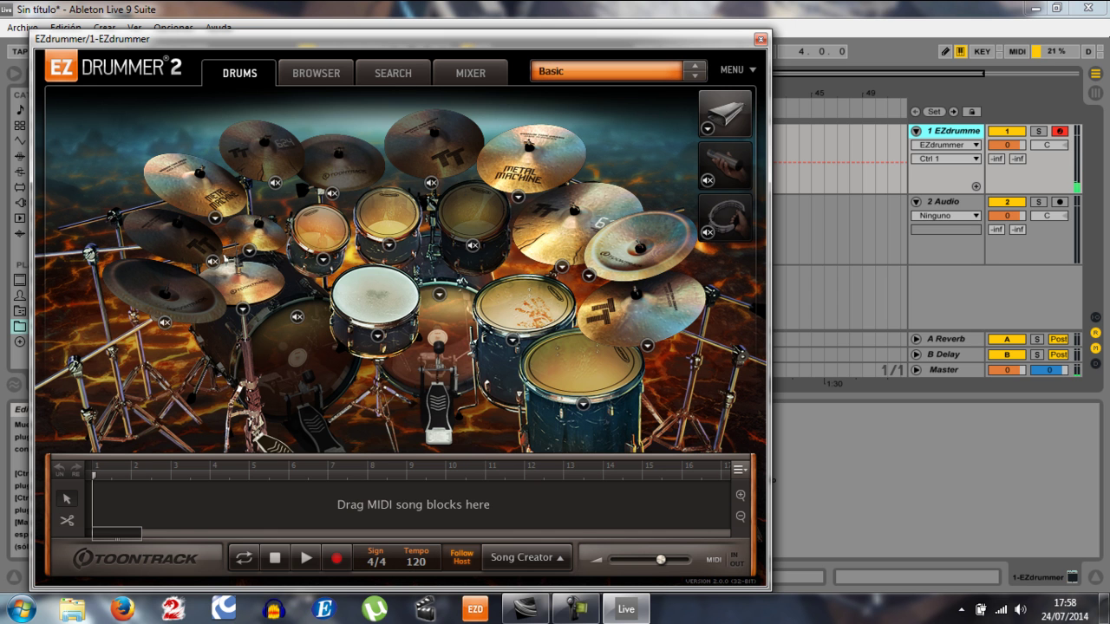
Audition the cymbal below China 2, Cymbal 5 and the hi-hat on the kit.
{"action": "left_click", "coordinate": [645, 311]}
{"action": "left_click", "coordinate": [532, 161]}
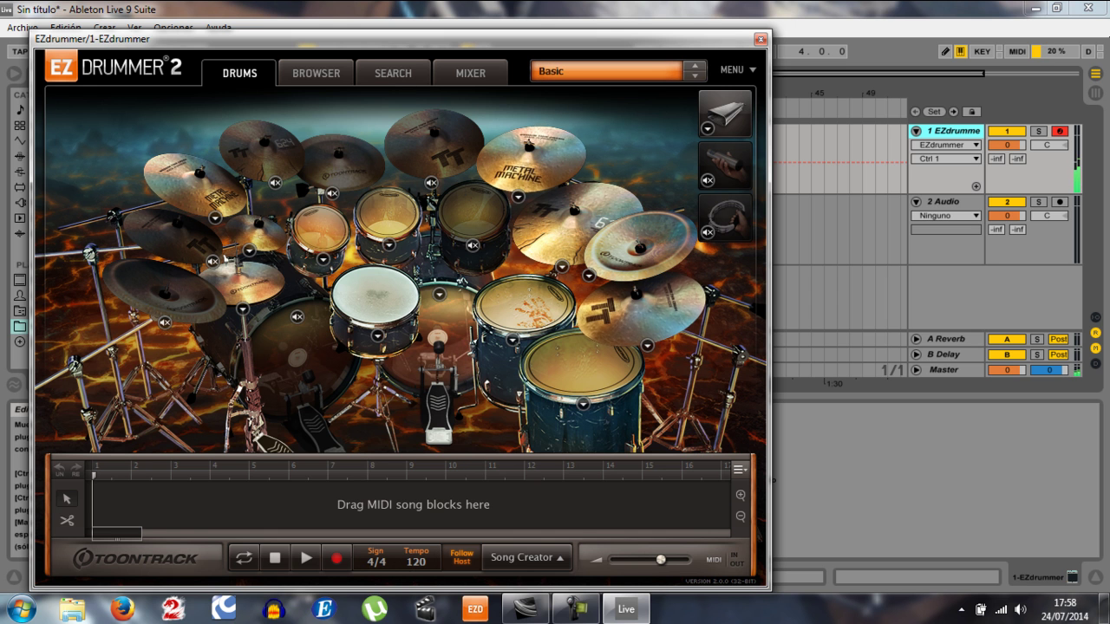
{"action": "left_click", "coordinate": [248, 284]}
Replace the Hats with Suecof Hats from the Metal! library and close their sound options.
{"action": "left_click", "coordinate": [243, 310]}
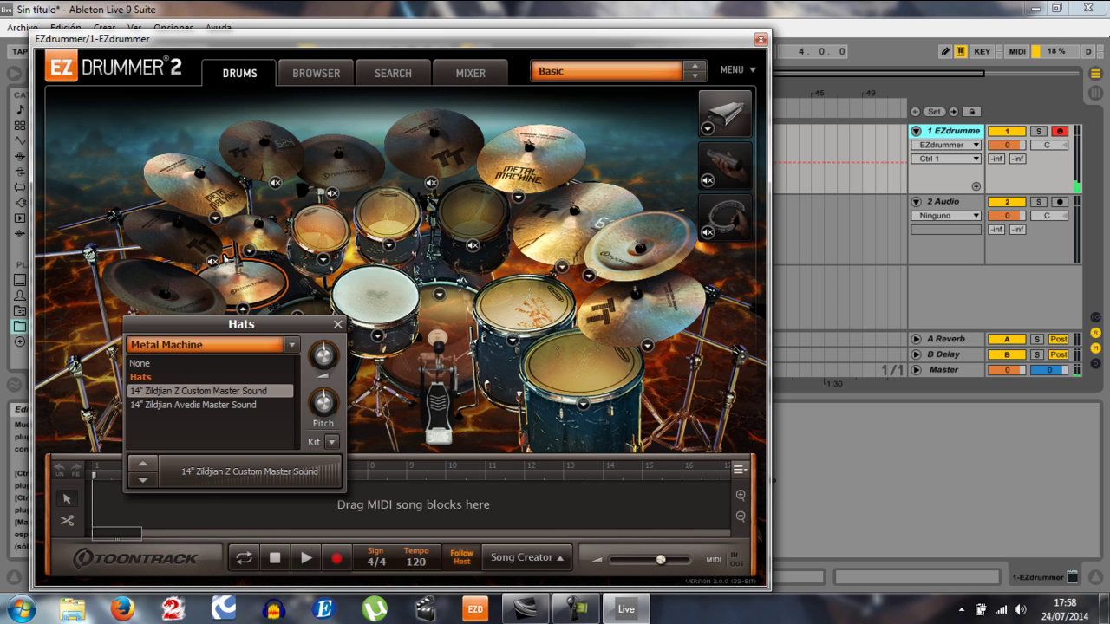
{"action": "left_click", "coordinate": [205, 344]}
{"action": "left_click", "coordinate": [156, 418]}
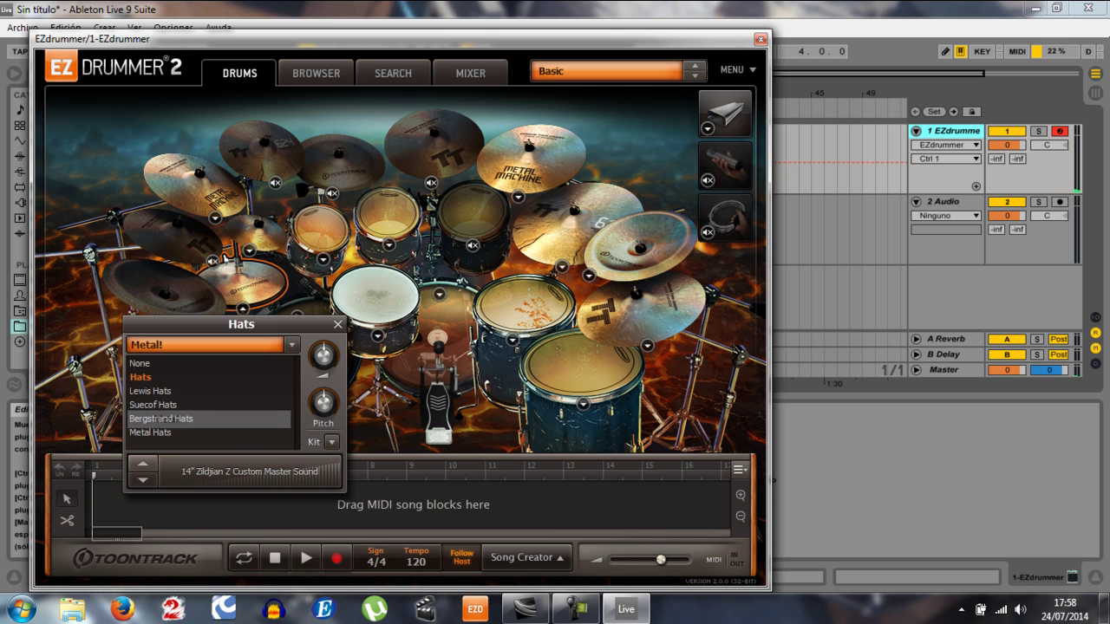
{"action": "left_click", "coordinate": [152, 404]}
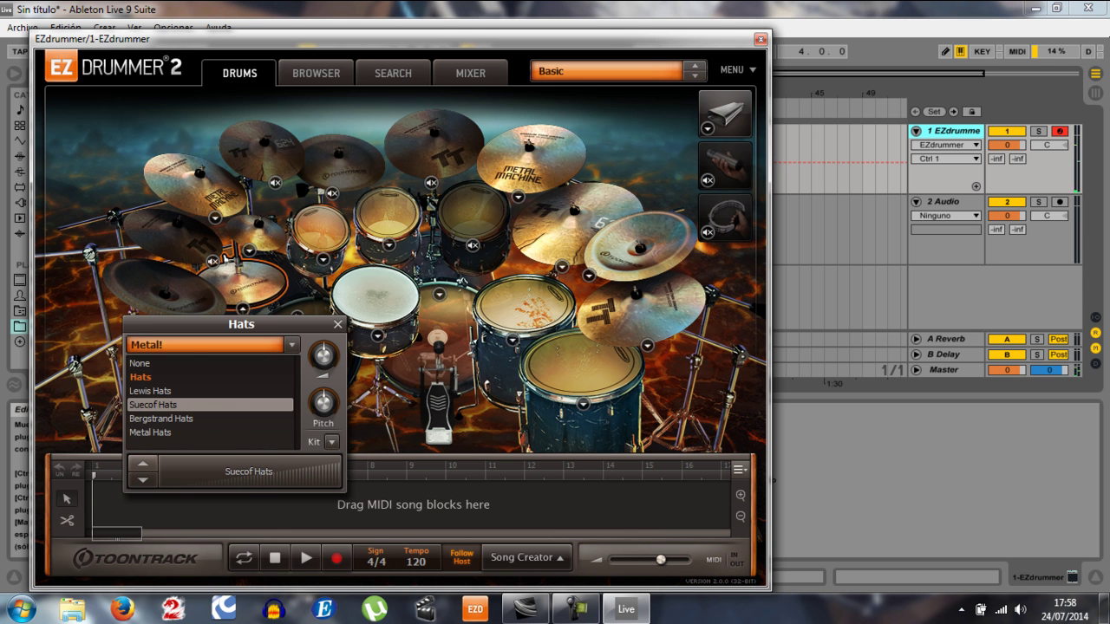
{"action": "left_click", "coordinate": [224, 258]}
{"action": "left_click", "coordinate": [225, 258]}
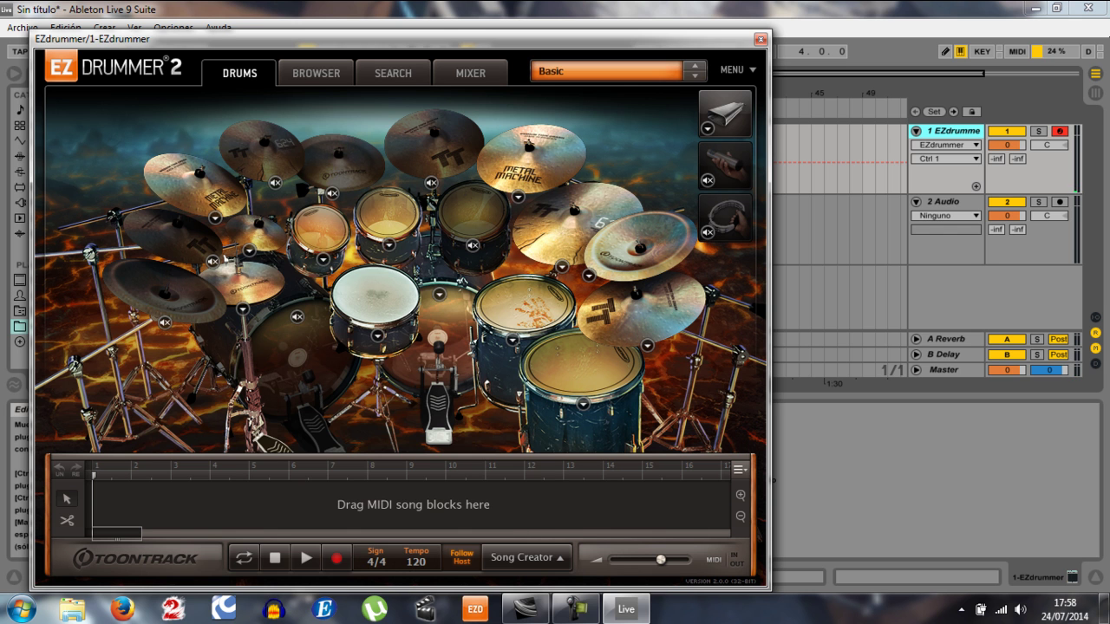
Audition the Kick 1 sound, the snare and a cymbal, and look over the mixer channels before returning to the kit.
{"action": "left_click", "coordinate": [439, 295]}
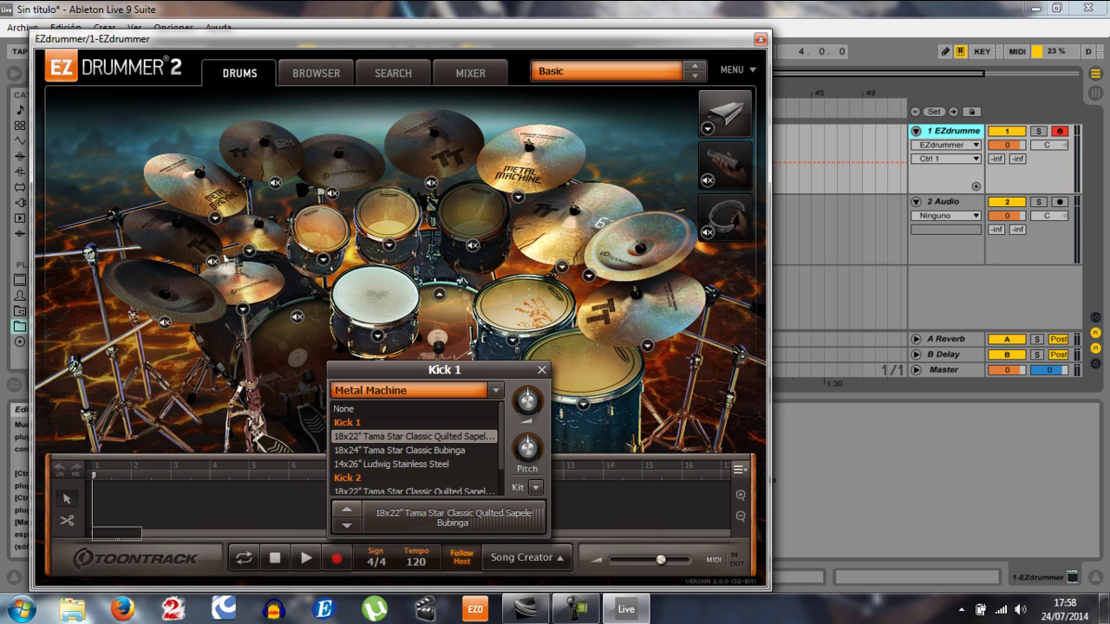
{"action": "left_click", "coordinate": [453, 517]}
{"action": "left_click", "coordinate": [453, 518]}
{"action": "left_click", "coordinate": [376, 296]}
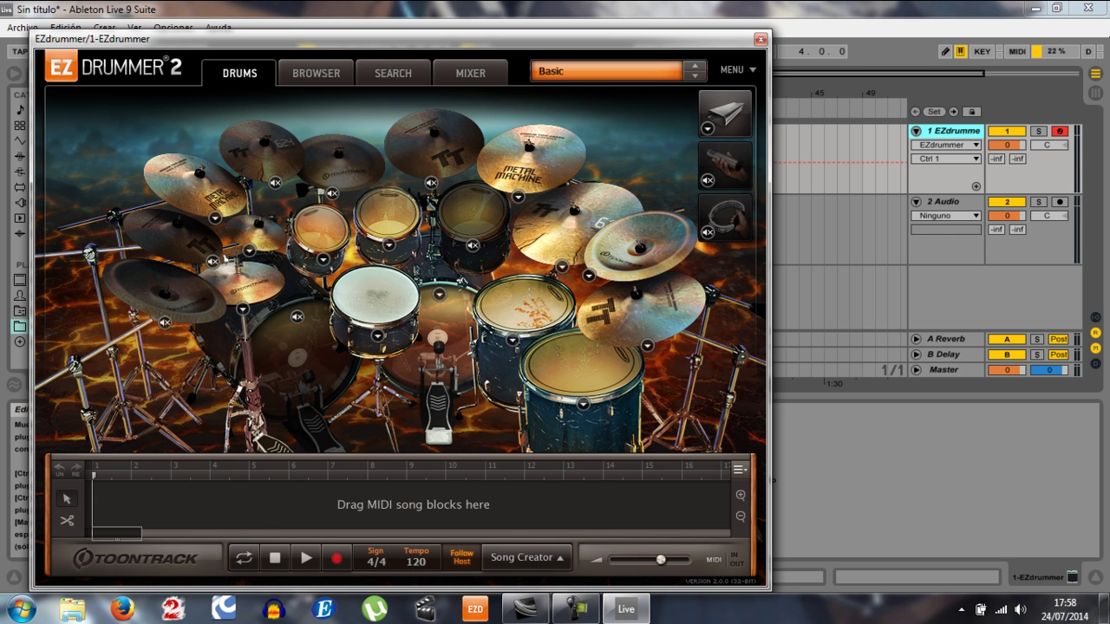
{"action": "left_click", "coordinate": [377, 297]}
{"action": "left_click", "coordinate": [576, 217]}
{"action": "left_click", "coordinate": [470, 73]}
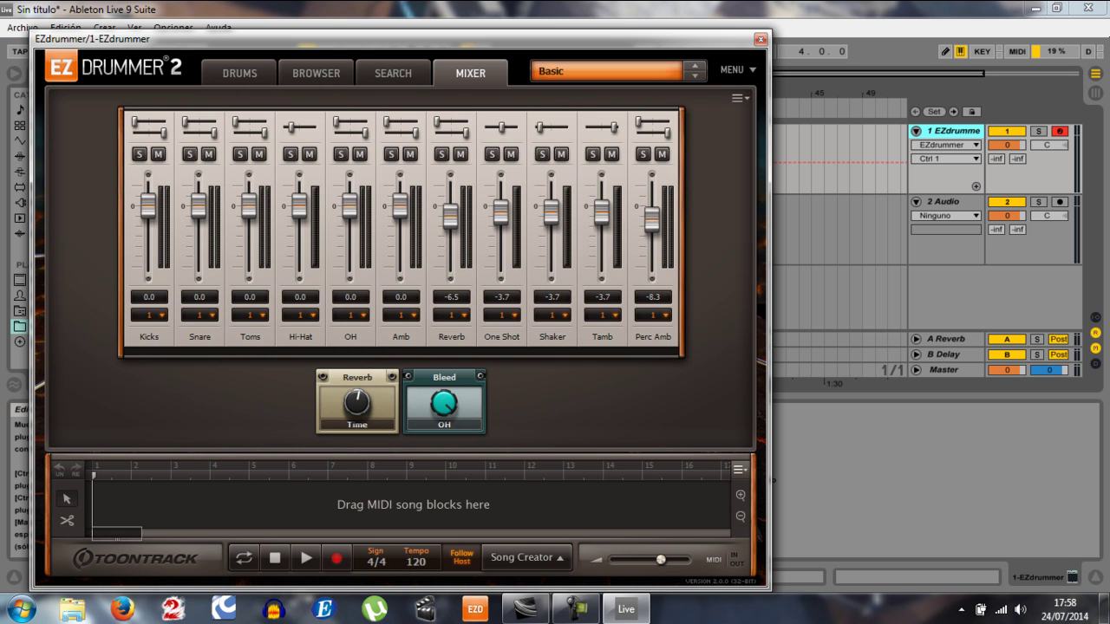
{"action": "left_click", "coordinate": [240, 73]}
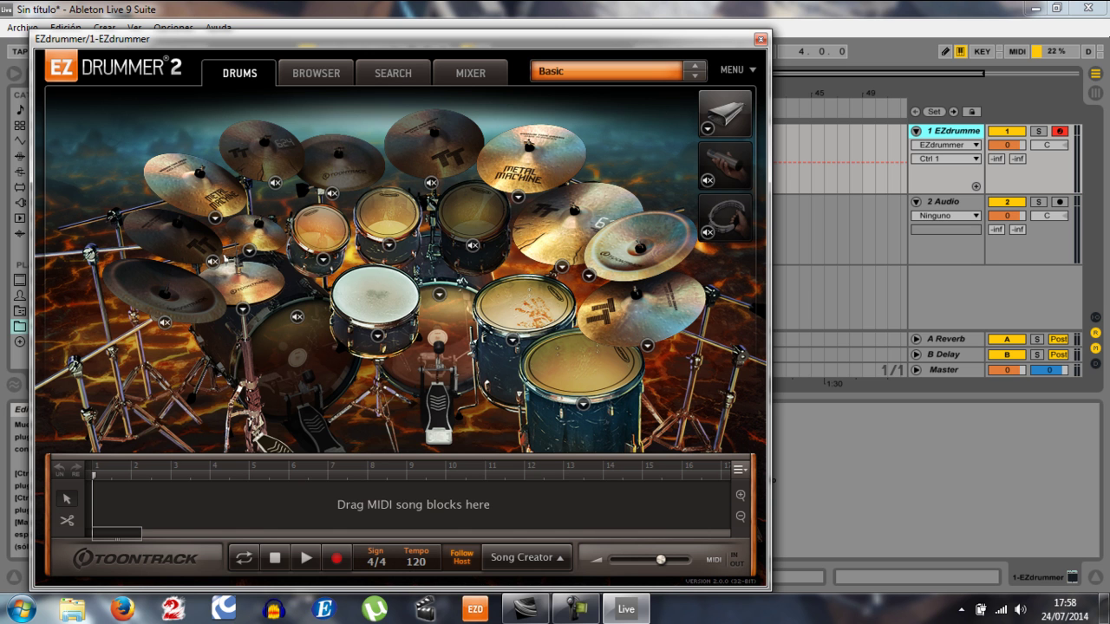
Raise the volume of Racktom 1, set Racktom 2's volume to about 5.3 dB, and audition the toms.
{"action": "left_click", "coordinate": [322, 259]}
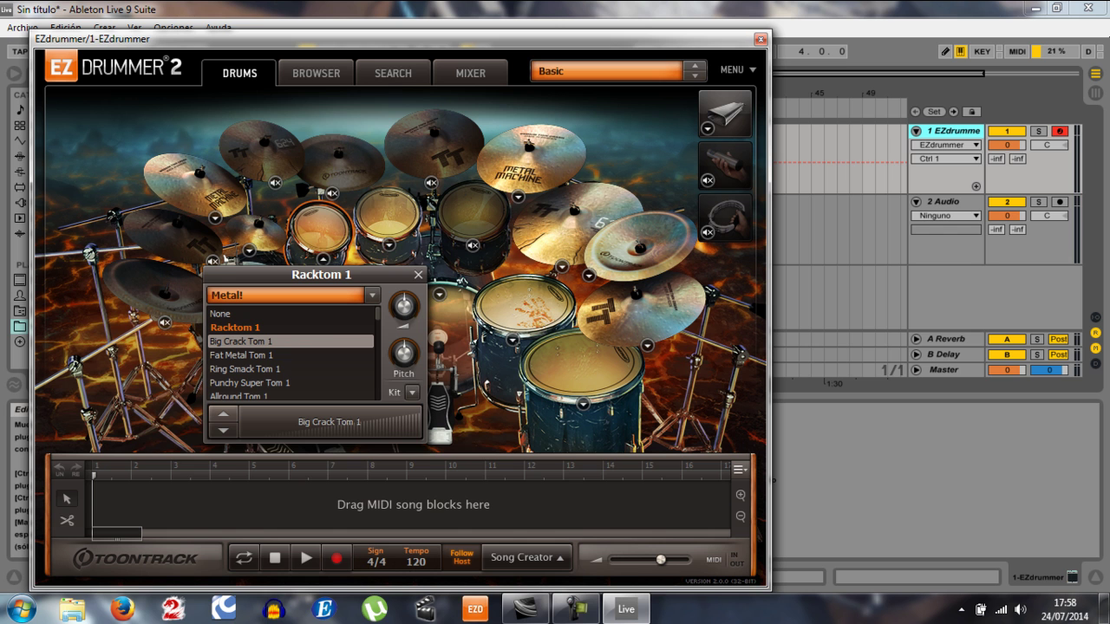
{"action": "left_click_drag", "start_coordinate": [403, 306], "coordinate": [403, 276]}
{"action": "left_click", "coordinate": [388, 246]}
{"action": "left_click_drag", "start_coordinate": [469, 295], "coordinate": [469, 279]}
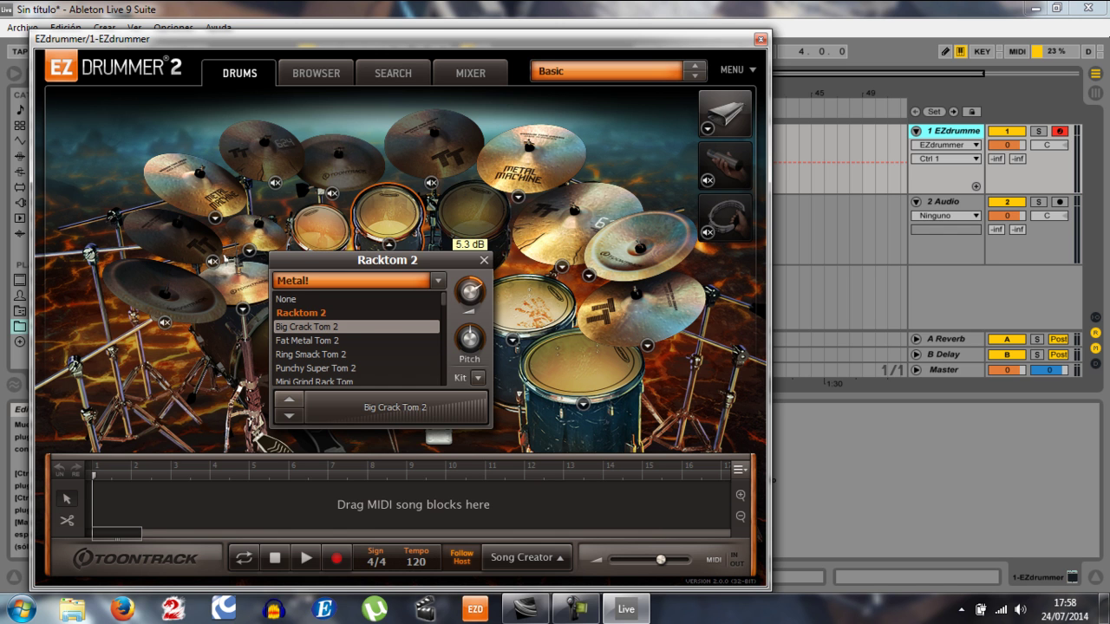
{"action": "left_click", "coordinate": [525, 303]}
{"action": "left_click", "coordinate": [388, 210]}
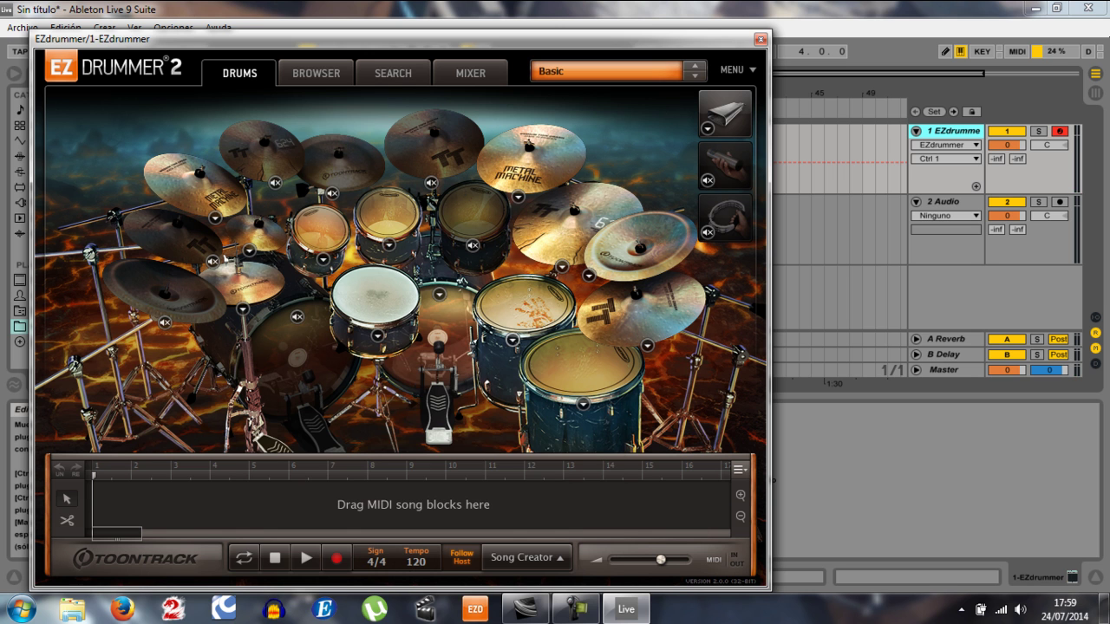
Adjust the volume of Floortom 1 slightly and open the snare's sound options.
{"action": "left_click", "coordinate": [513, 340]}
{"action": "left_click_drag", "start_coordinate": [593, 386], "coordinate": [593, 379]}
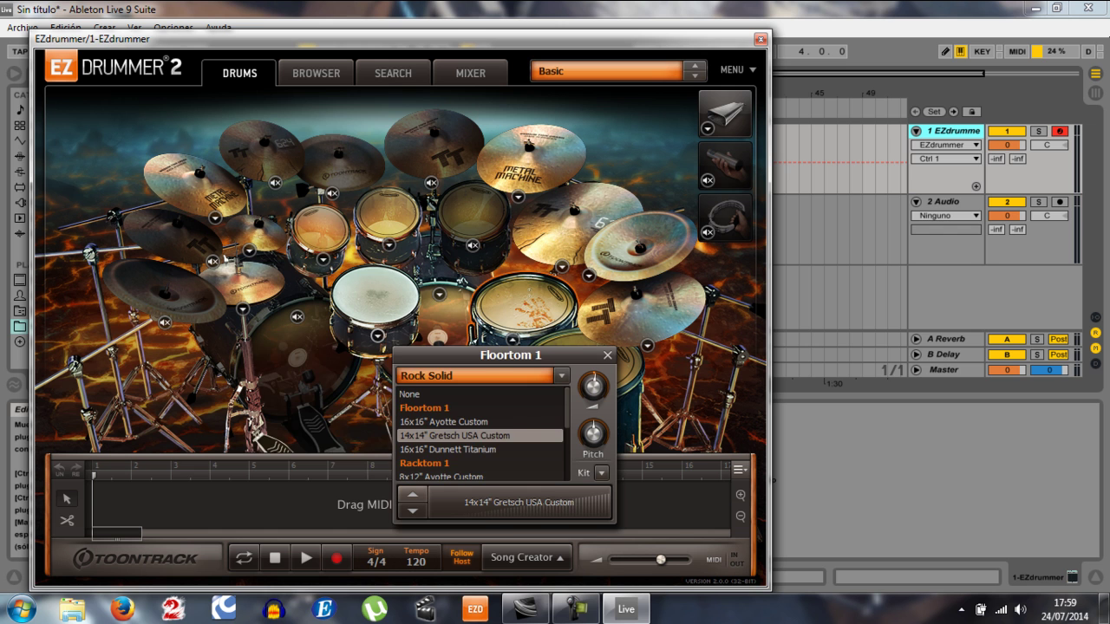
{"action": "left_click", "coordinate": [377, 335]}
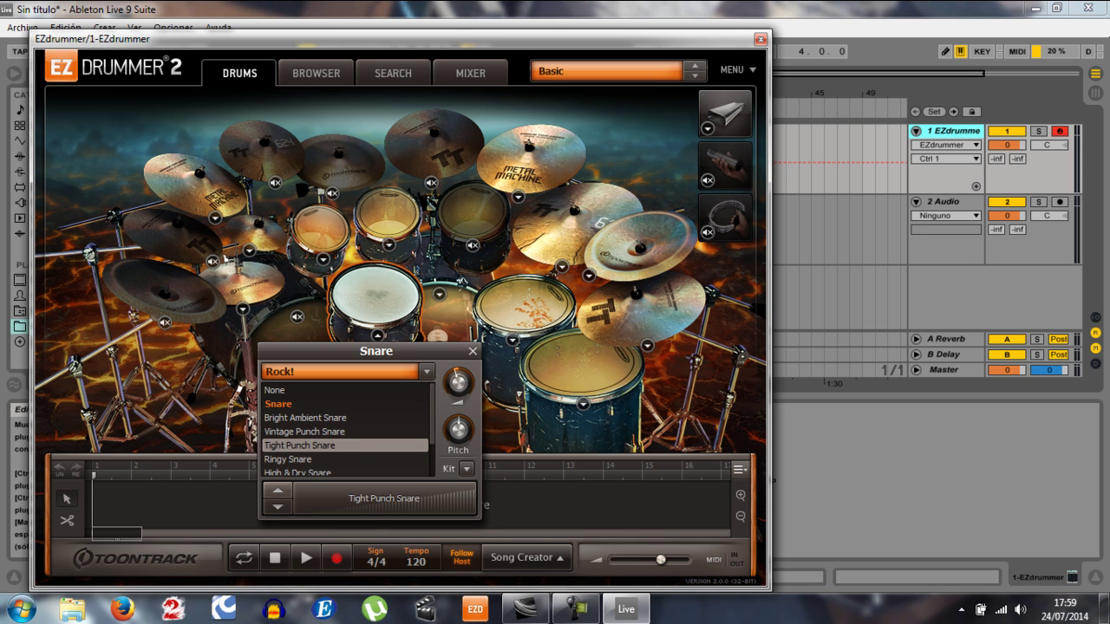
Look over the plug-in's main options and close the EZdrummer window.
{"action": "left_click", "coordinate": [731, 69]}
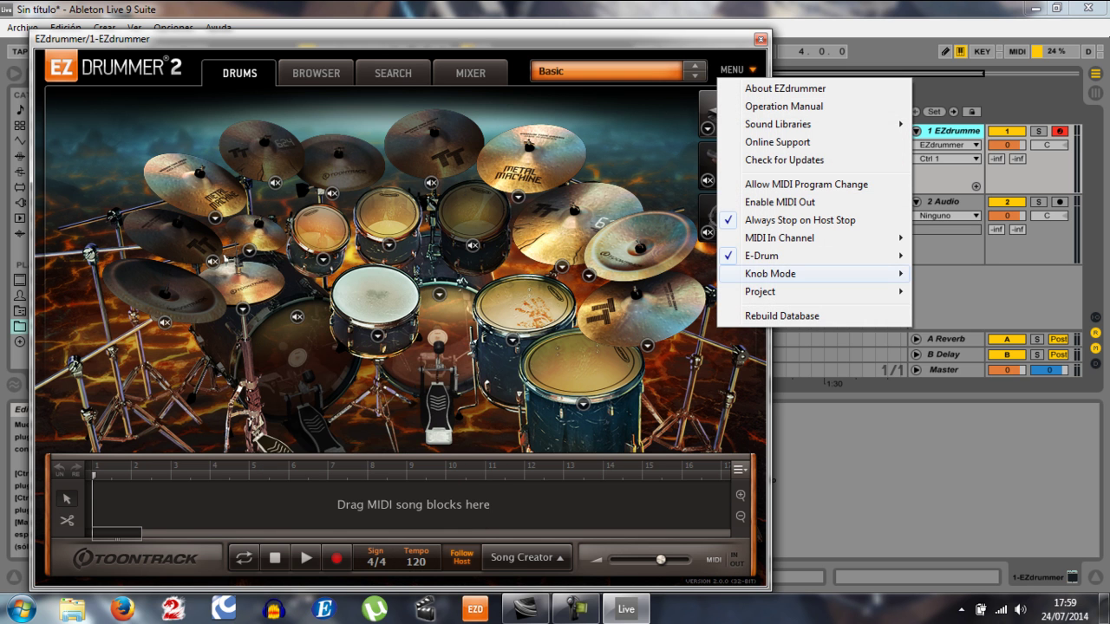
{"action": "mouse_move", "coordinate": [761, 291]}
{"action": "left_click", "coordinate": [761, 39]}
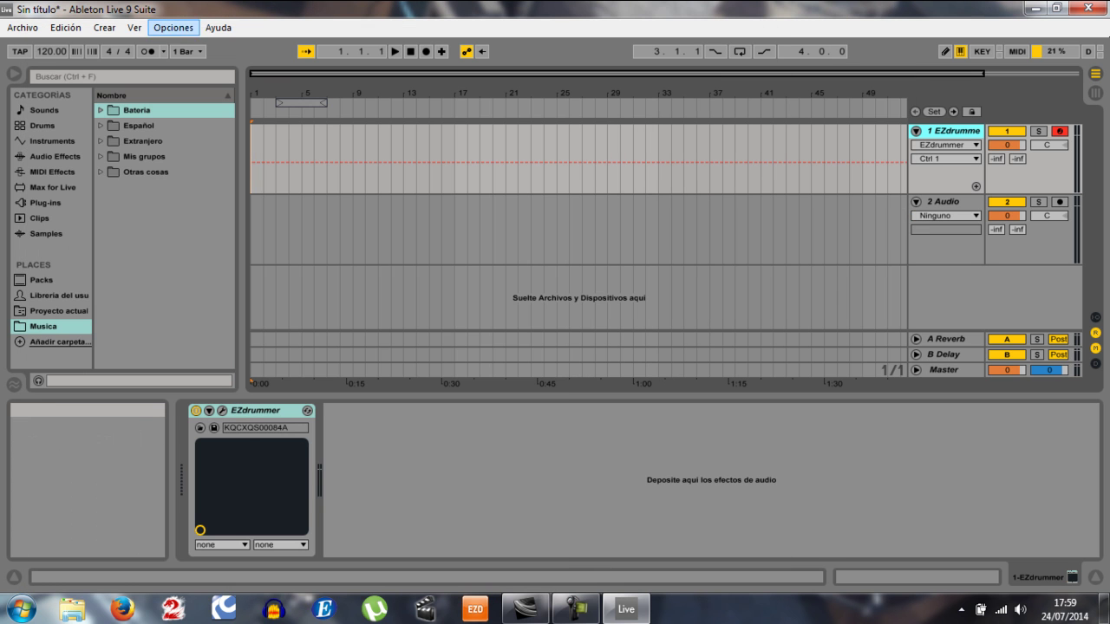
{"action": "left_click", "coordinate": [23, 27]}
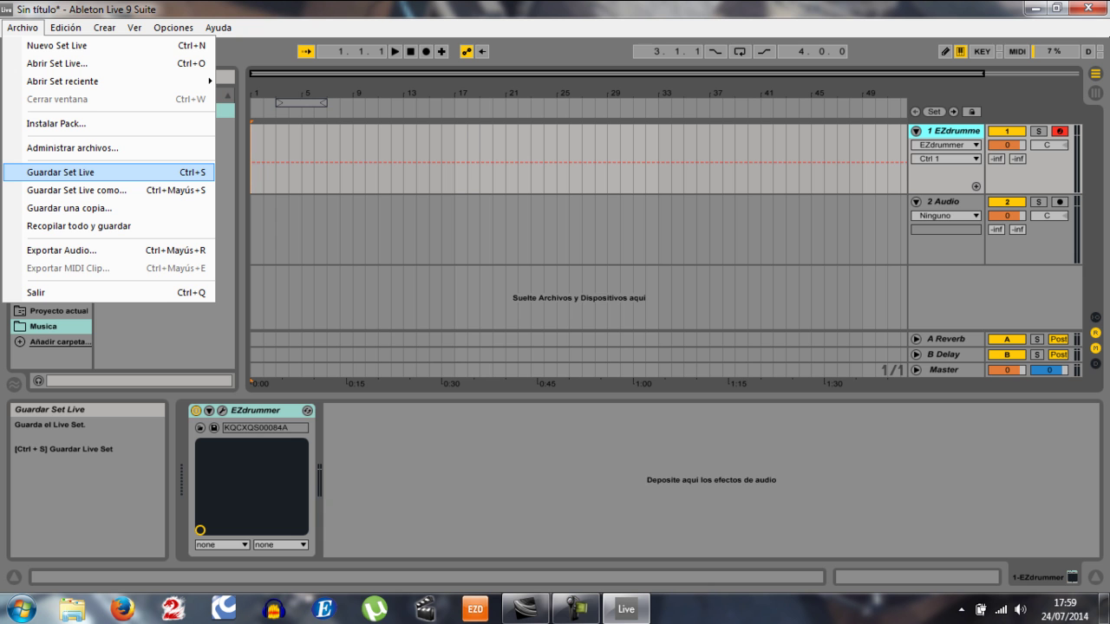
{"action": "left_click", "coordinate": [76, 191]}
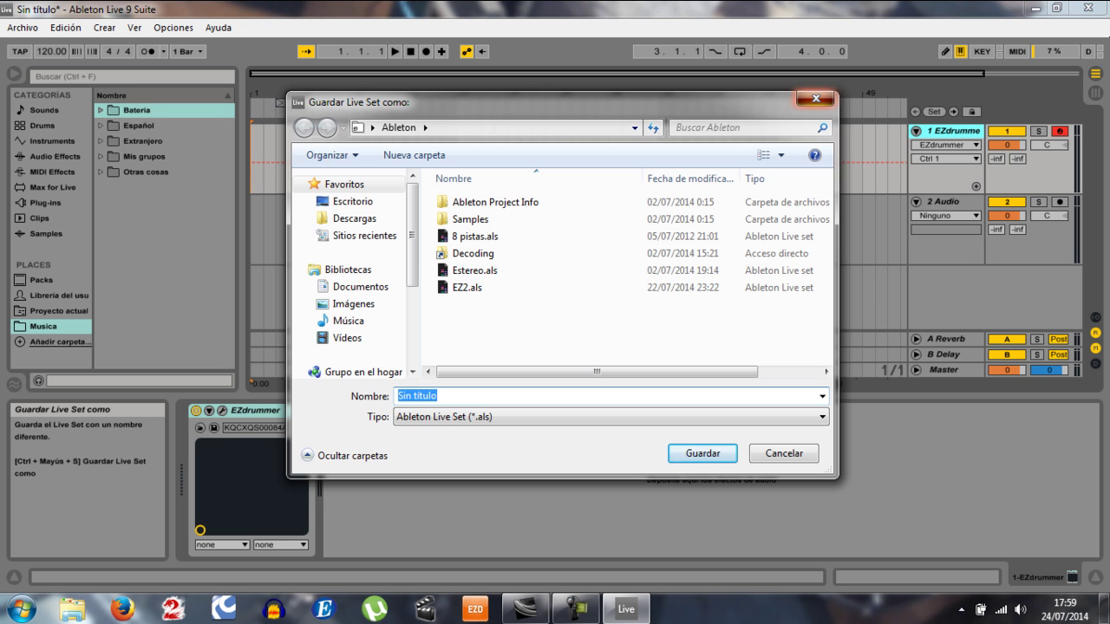
{"action": "left_click", "coordinate": [815, 99]}
Close Ableton Live without saving the changes to the untitled set.
{"action": "left_click", "coordinate": [1087, 8]}
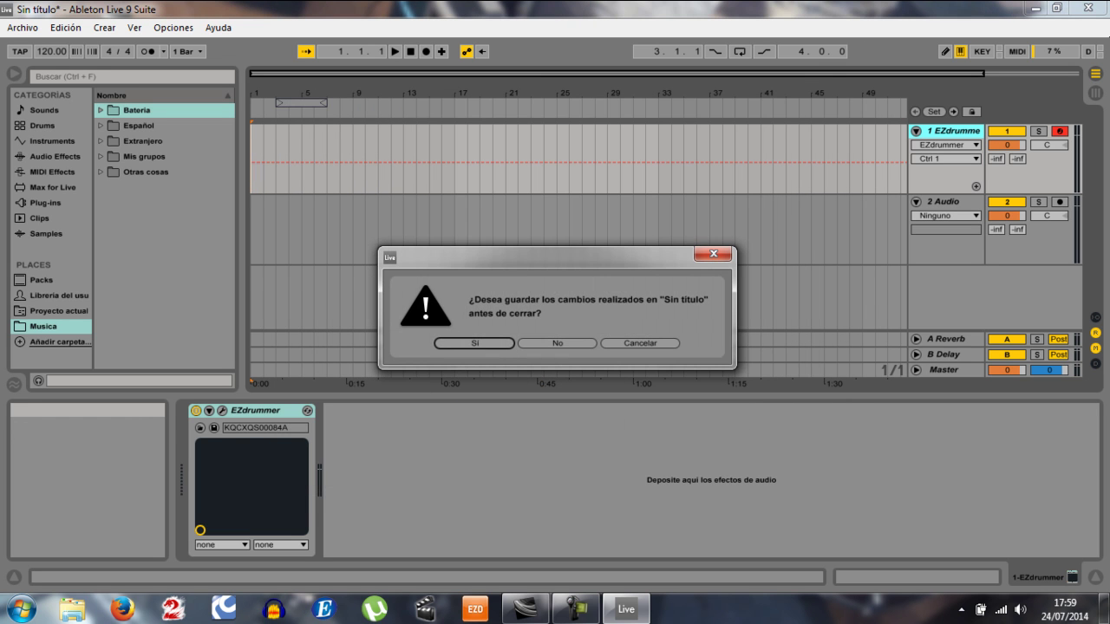
{"action": "key", "text": "Right"}
{"action": "key", "text": "Return"}
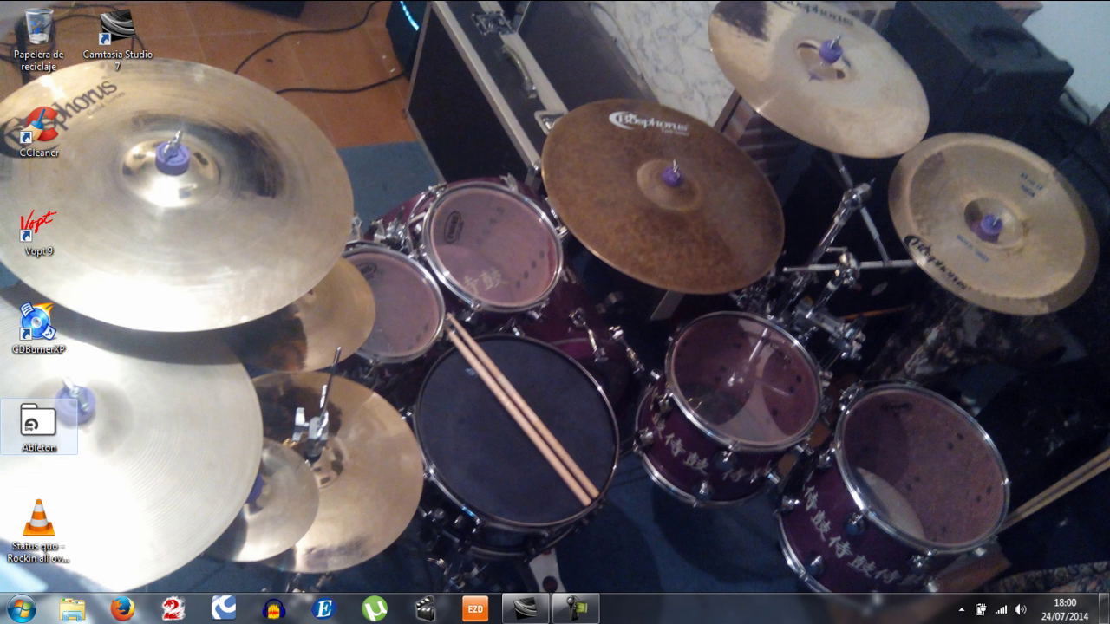
Open the EZ2.als set from the desktop's Ableton folder and show the EZdrummer plug-in window of track 1.
{"action": "double_click", "coordinate": [38, 422]}
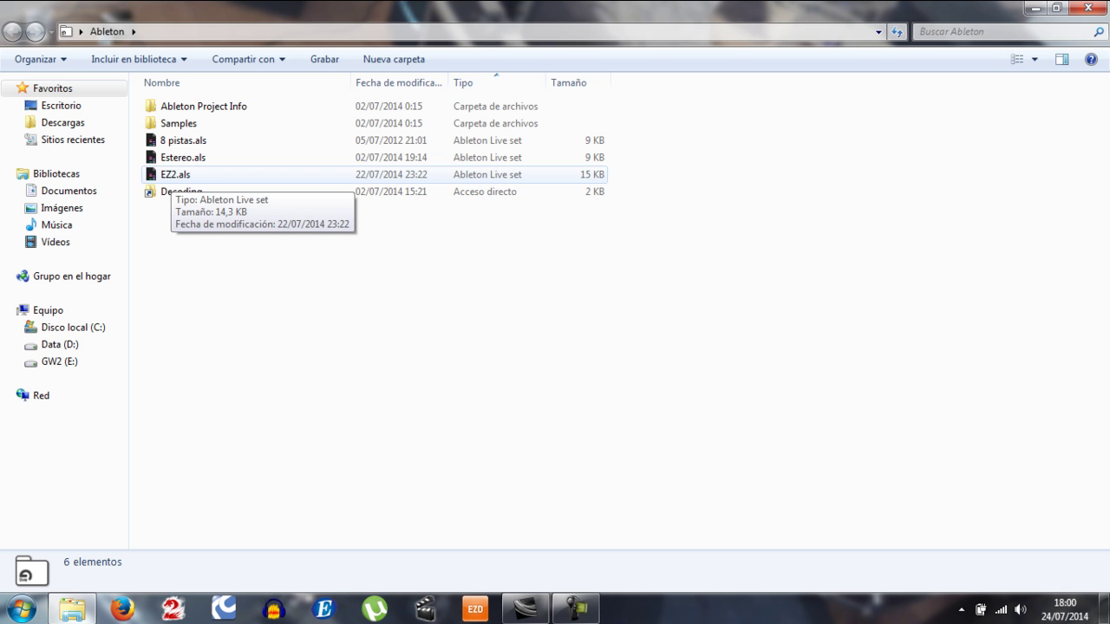
{"action": "double_click", "coordinate": [171, 176]}
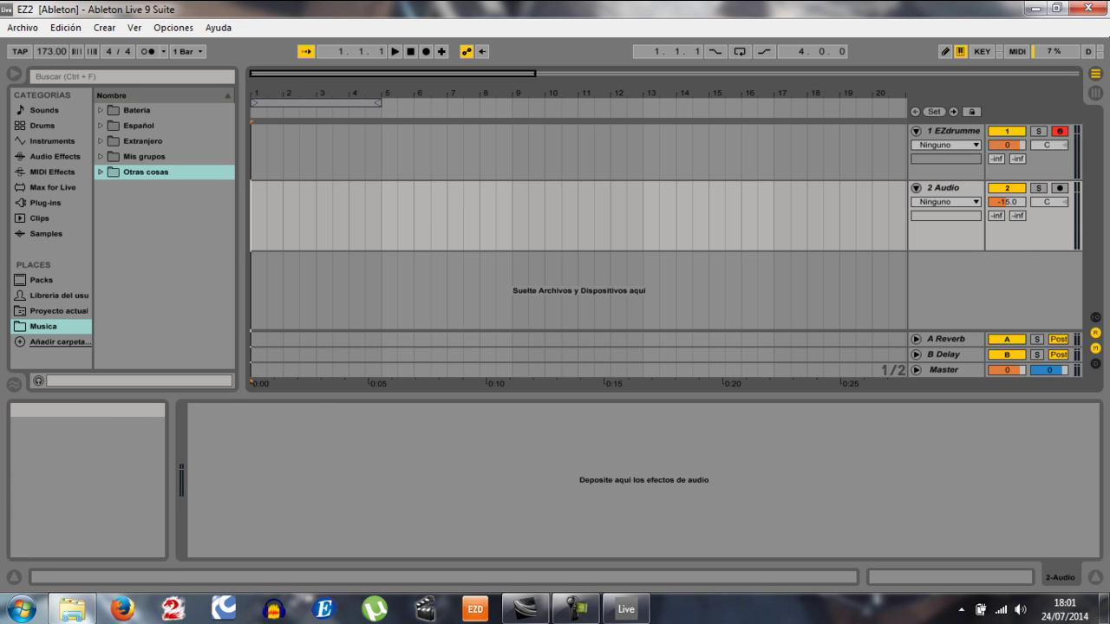
{"action": "left_click", "coordinate": [952, 131]}
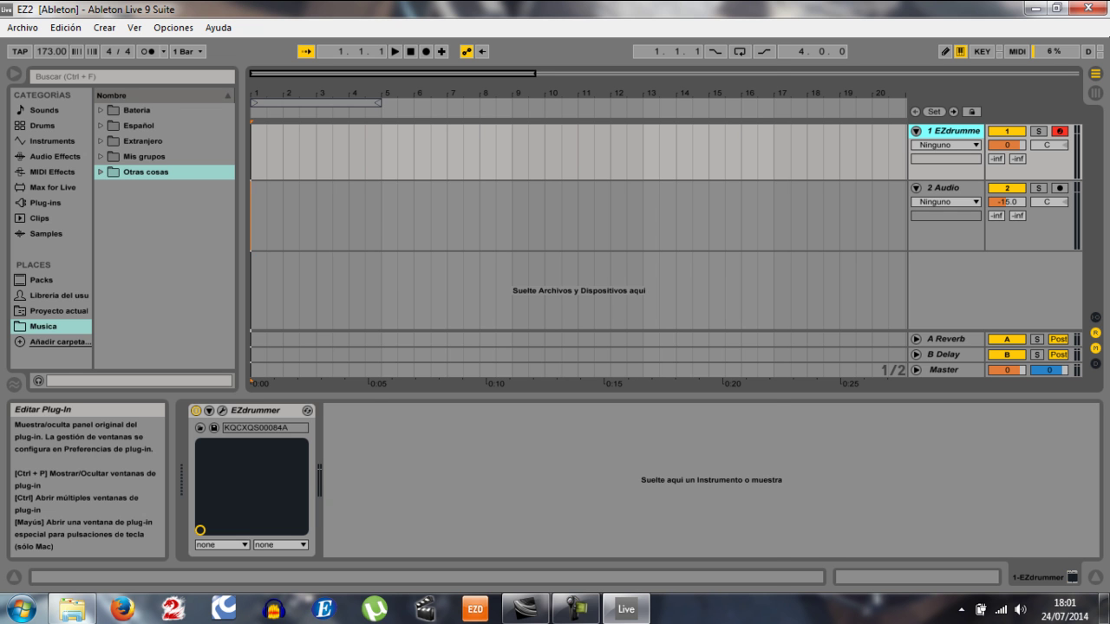
{"action": "left_click", "coordinate": [222, 411]}
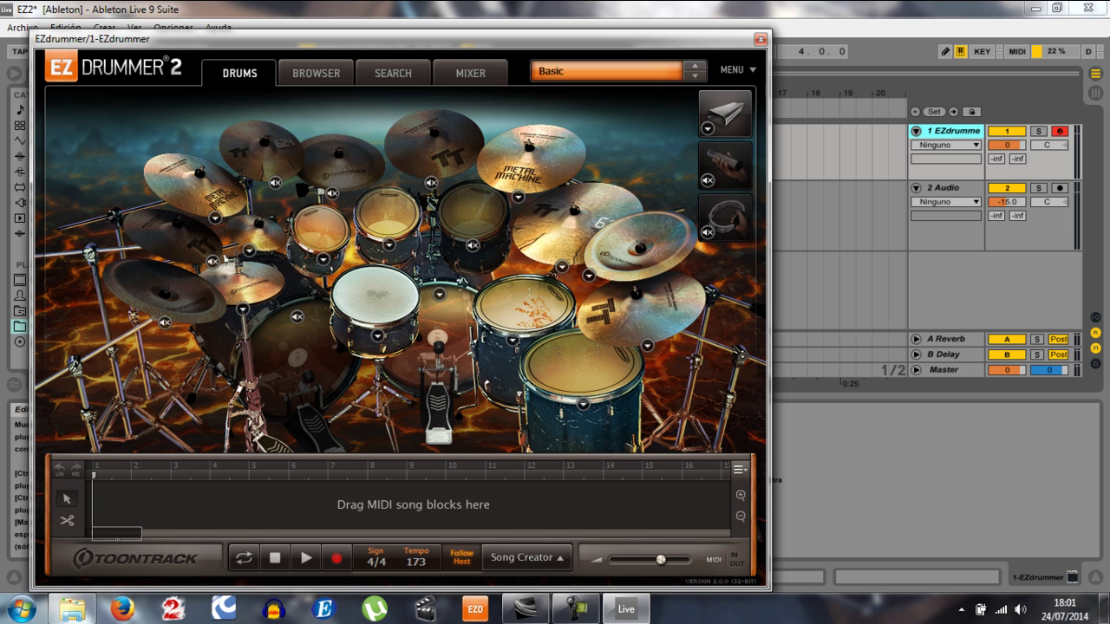
Audition Cymbal 2, the hi-hat and Racktom 1 in the saved kit and close the plug-in window.
{"action": "left_click", "coordinate": [187, 184]}
{"action": "left_click", "coordinate": [247, 282]}
{"action": "left_click", "coordinate": [321, 229]}
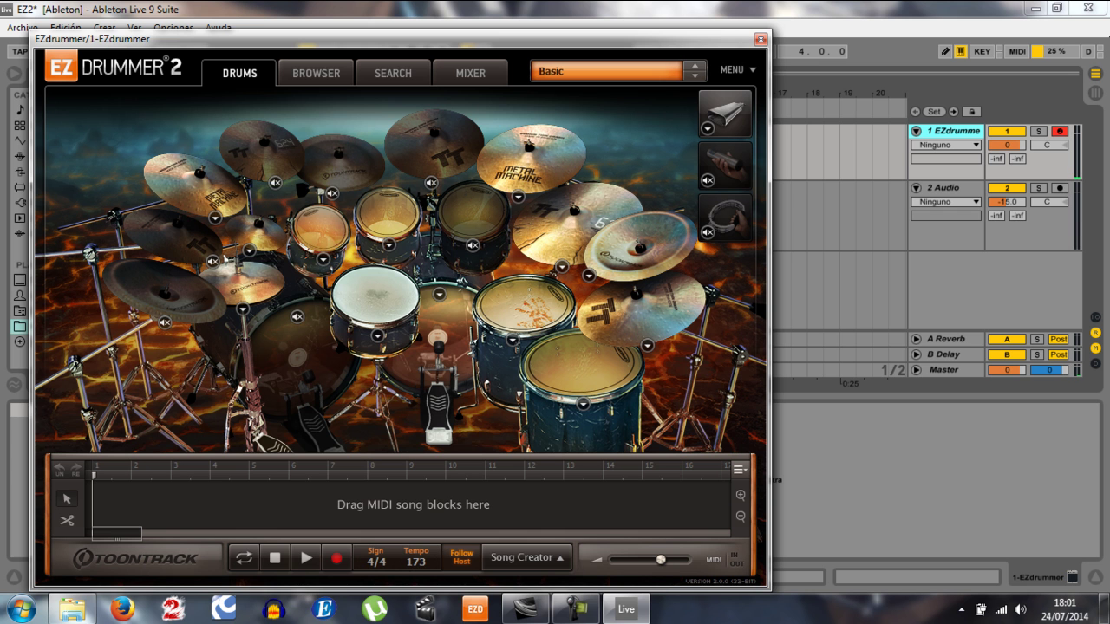
{"action": "left_click", "coordinate": [760, 39]}
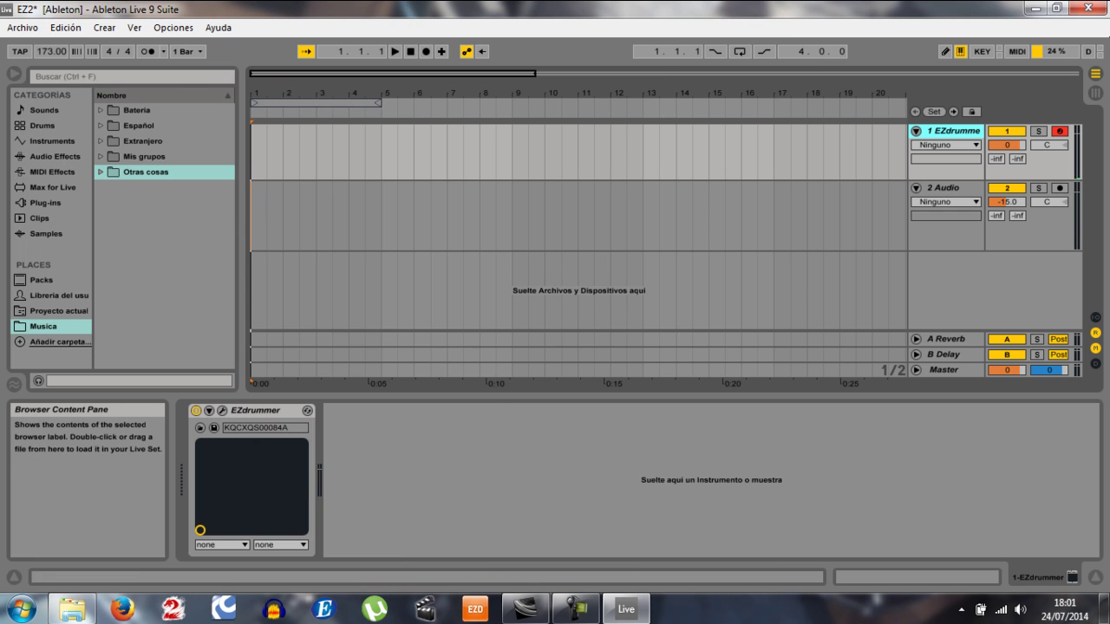
Place the song Eagles of death metal - Wannabe in La from the Playalongs folder E at the start of track 2 Audio.
{"action": "left_click", "coordinate": [101, 110]}
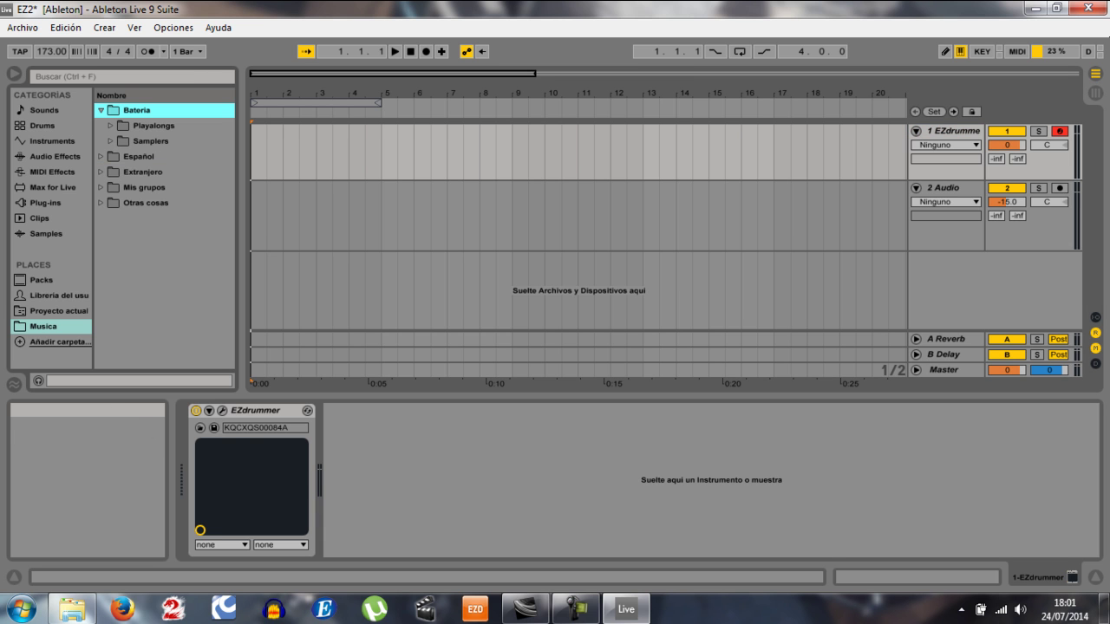
{"action": "left_click", "coordinate": [111, 125]}
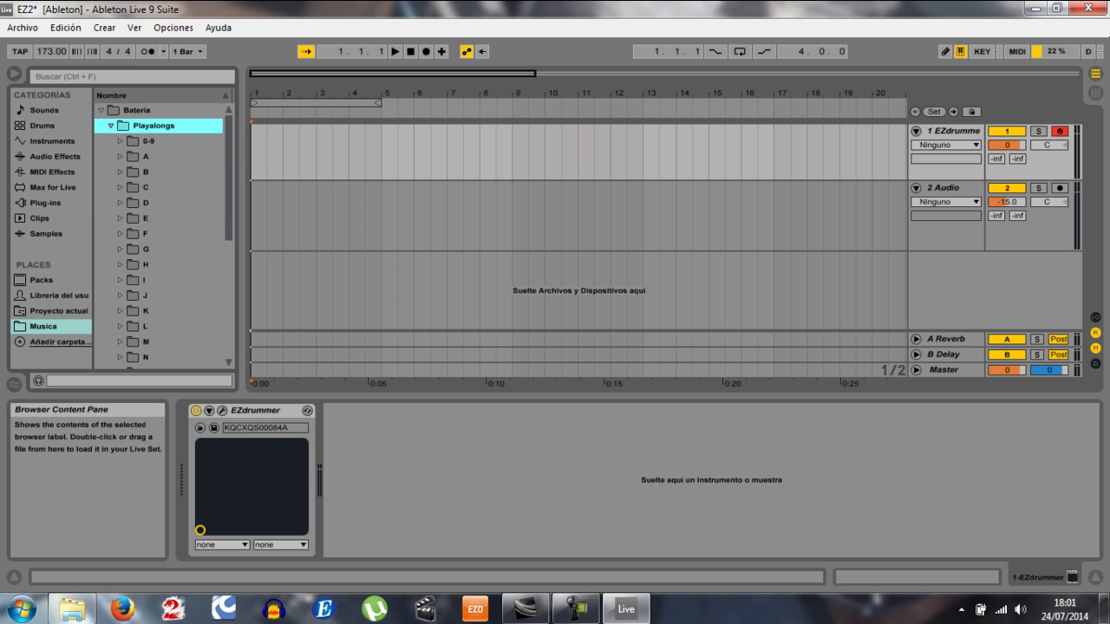
{"action": "left_click", "coordinate": [121, 218]}
{"action": "left_click_drag", "start_coordinate": [186, 249], "coordinate": [254, 217]}
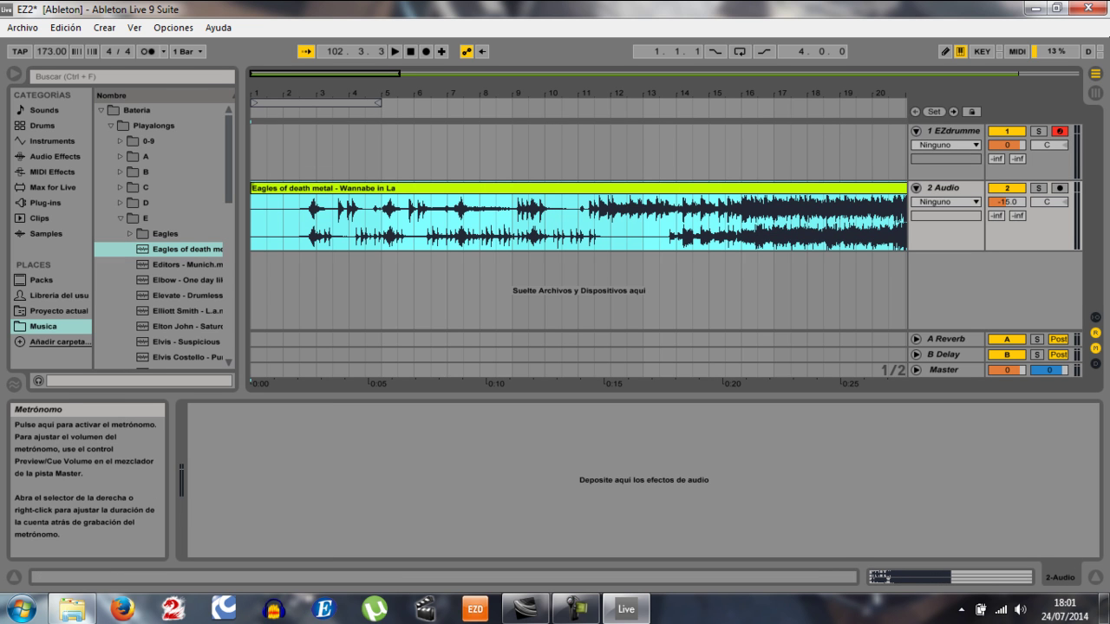
Toggle the metronome on and back off, and record about three and a half bars on the EZdrummer track alongside the song.
{"action": "left_click", "coordinate": [149, 51]}
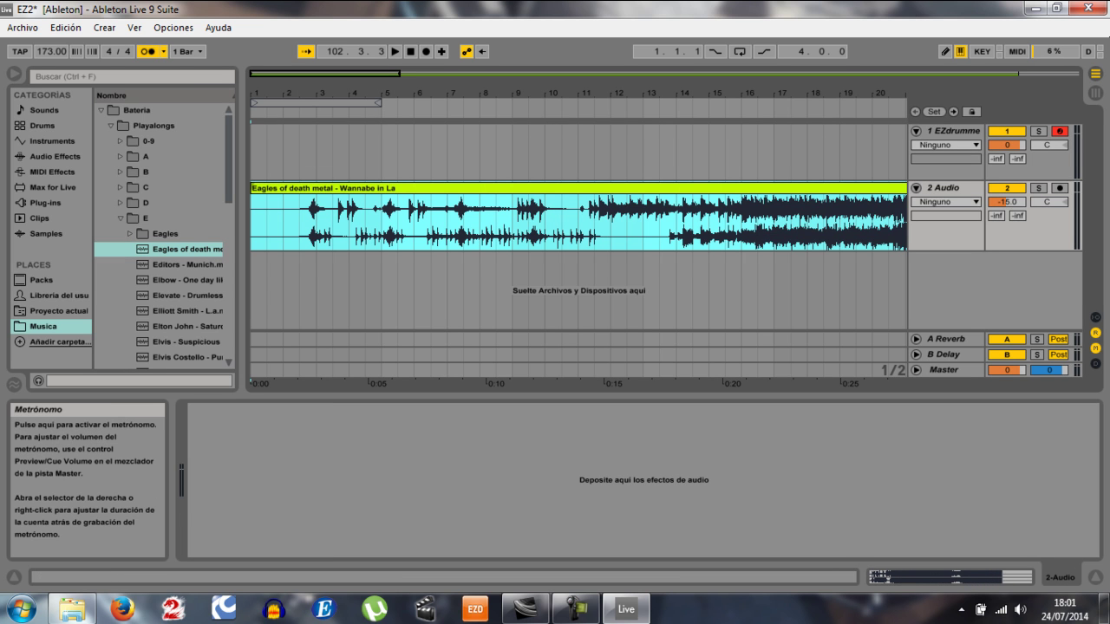
{"action": "left_click", "coordinate": [149, 52]}
{"action": "left_click", "coordinate": [426, 52]}
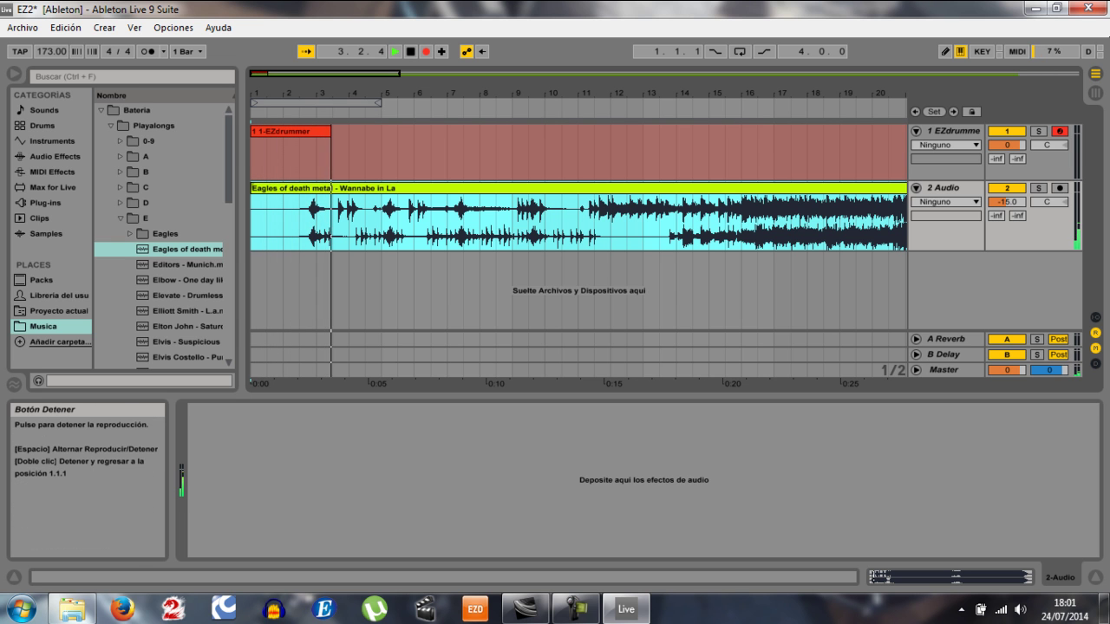
{"action": "key", "text": "space"}
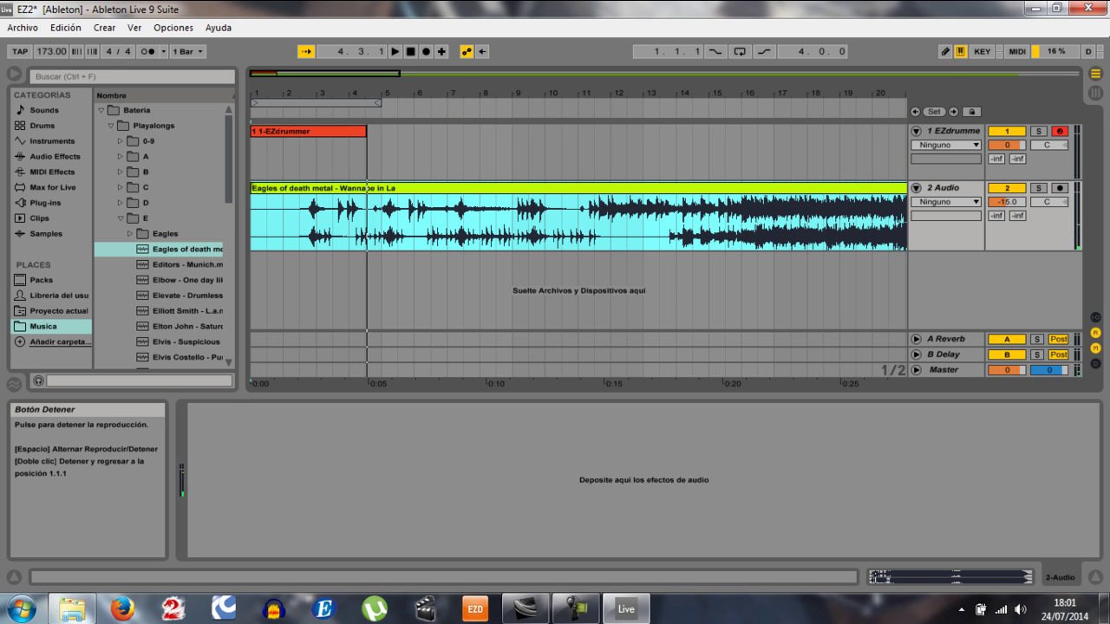